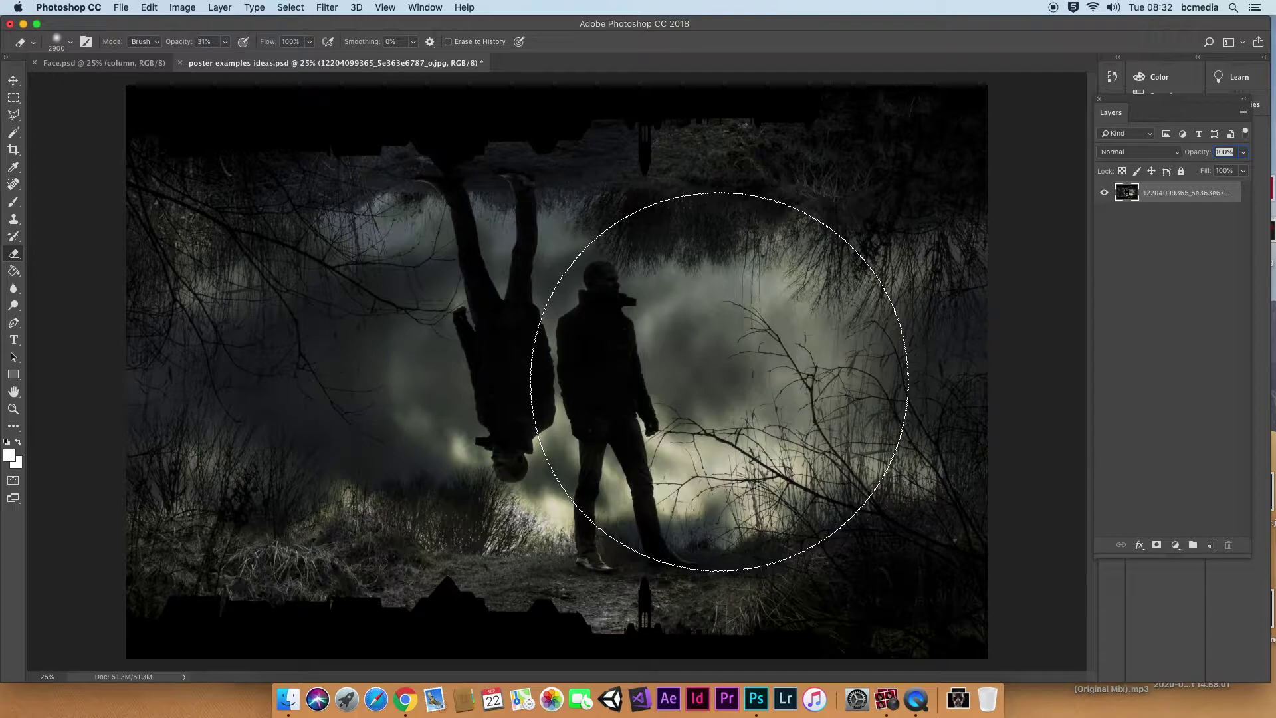
# Desaturate the photo in Hue/Saturation by setting Saturation to -100.
pyautogui.press('super+u')
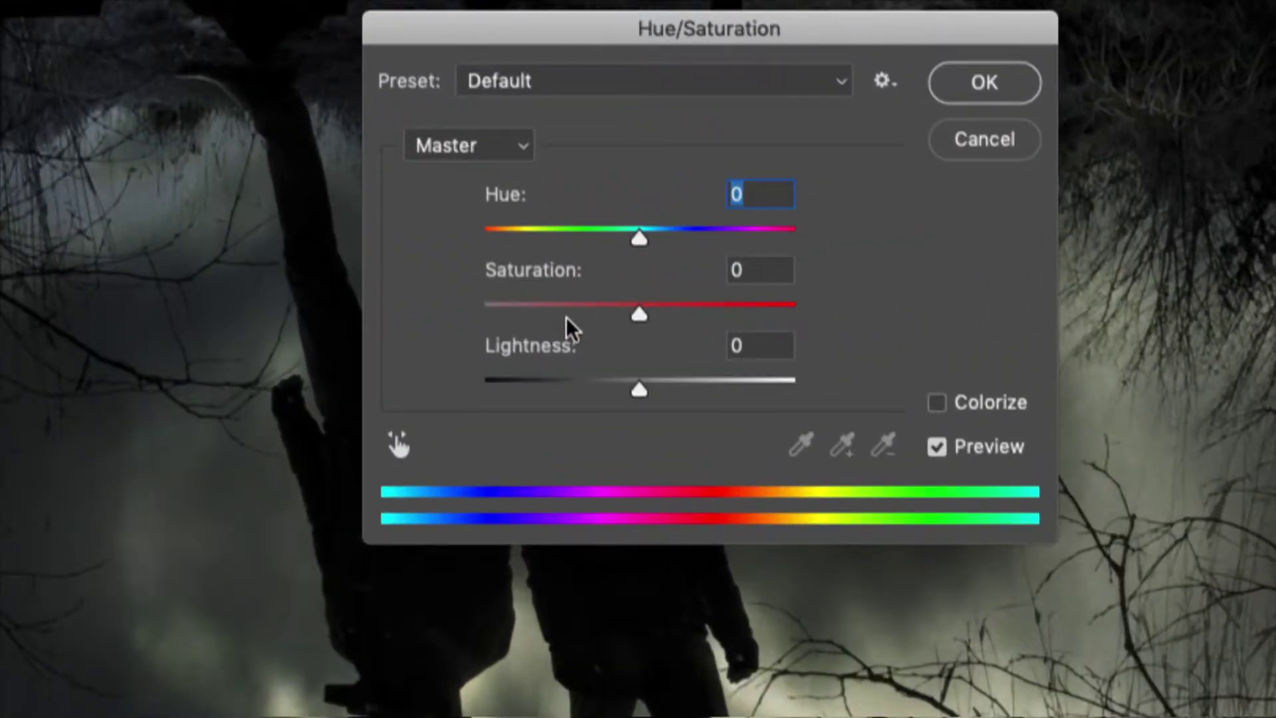
pyautogui.moveTo(633, 324); pyautogui.dragTo(416, 325)
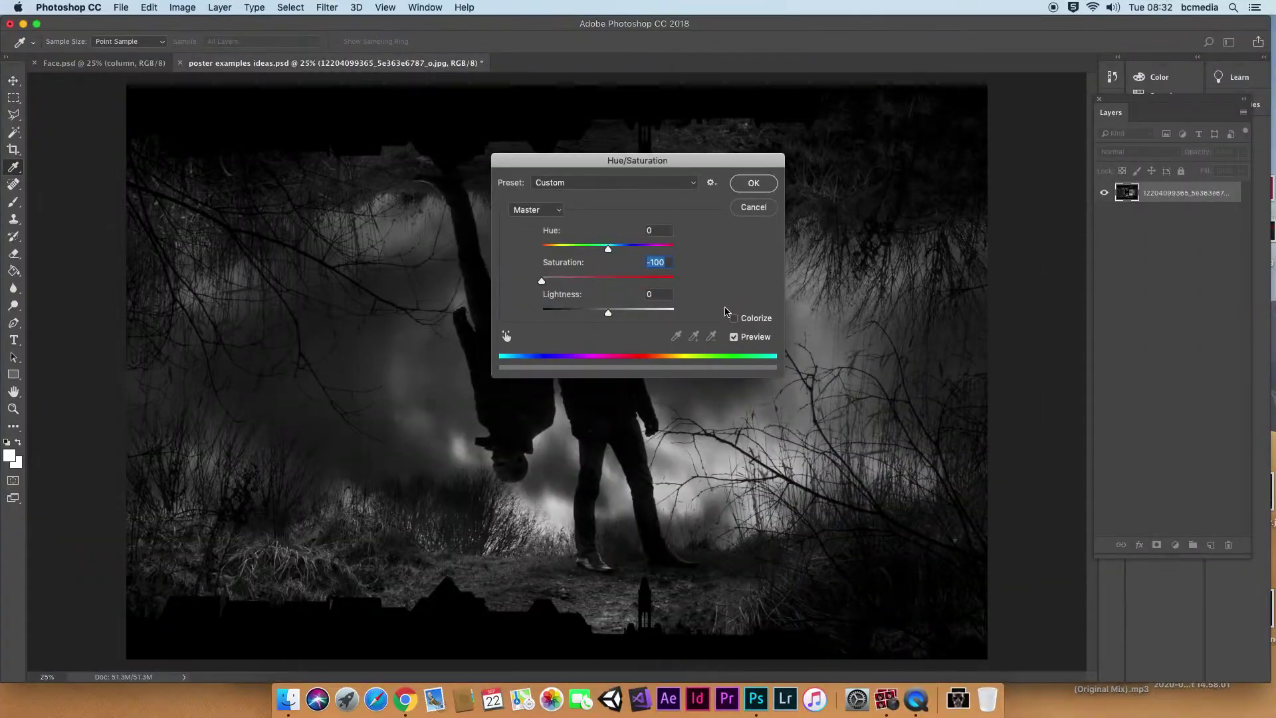
pyautogui.click(755, 187)
pyautogui.press('e')
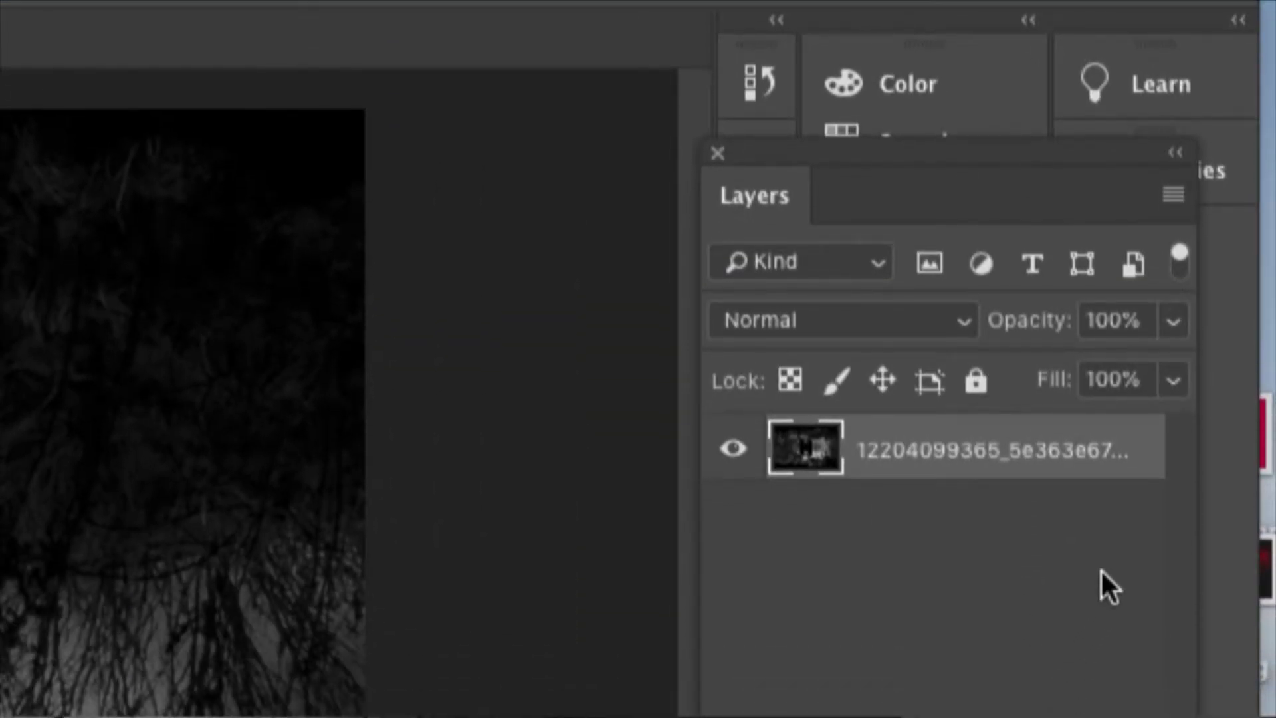
# Make a second copy of the greyscale photo layer with Cmd+J.
pyautogui.hotkey('ctrl', 'j')
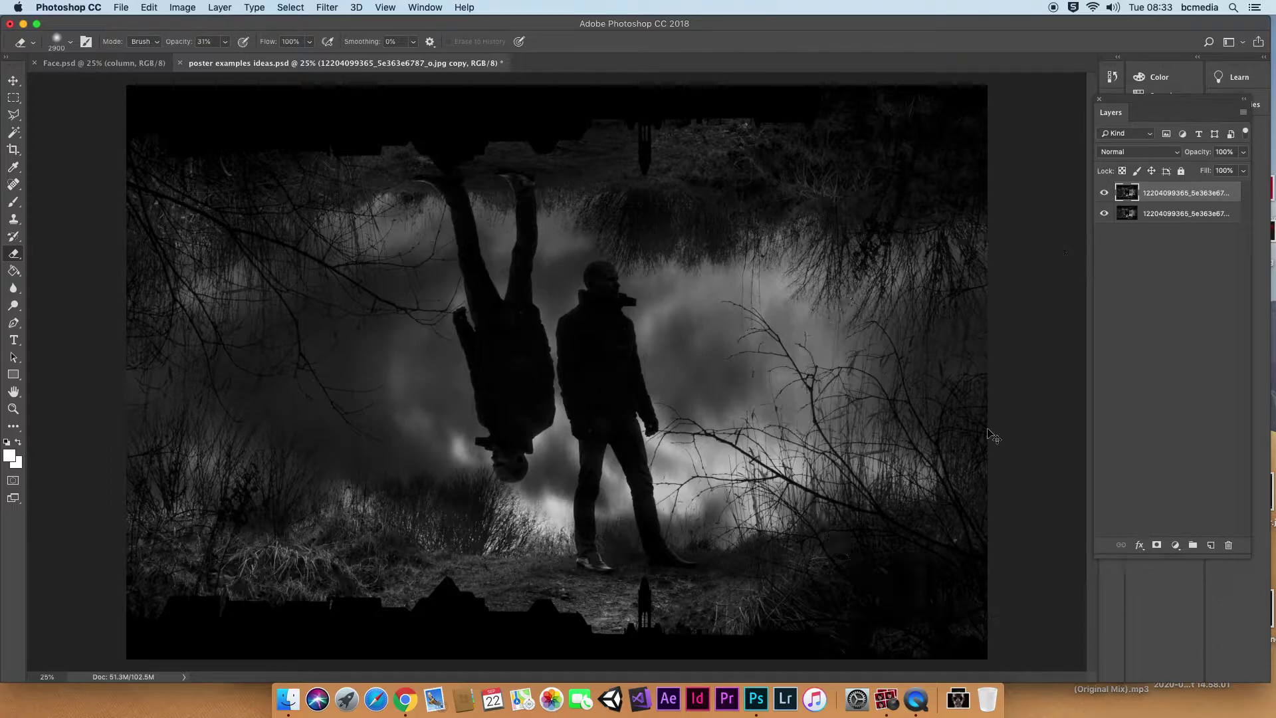
pyautogui.press('super+m')
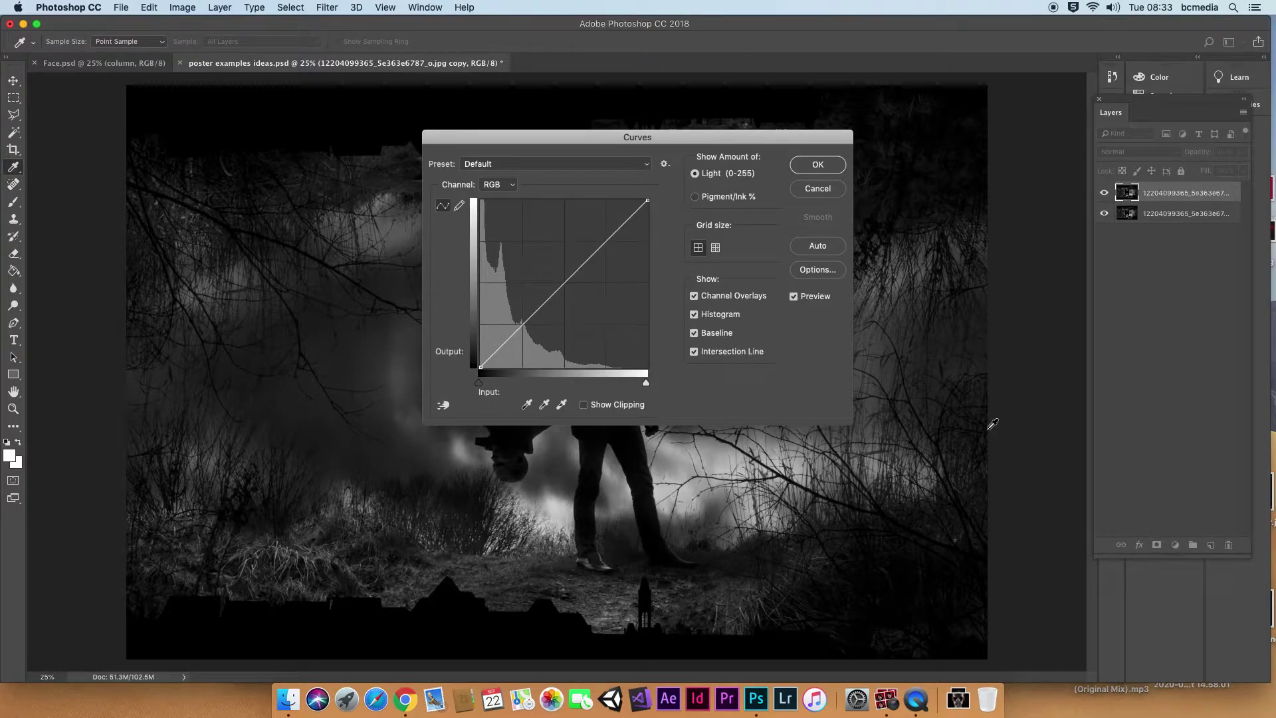
# Cancel Curves and browse Image > Adjustments, closing the menu without choosing anything.
pyautogui.press('Escape')
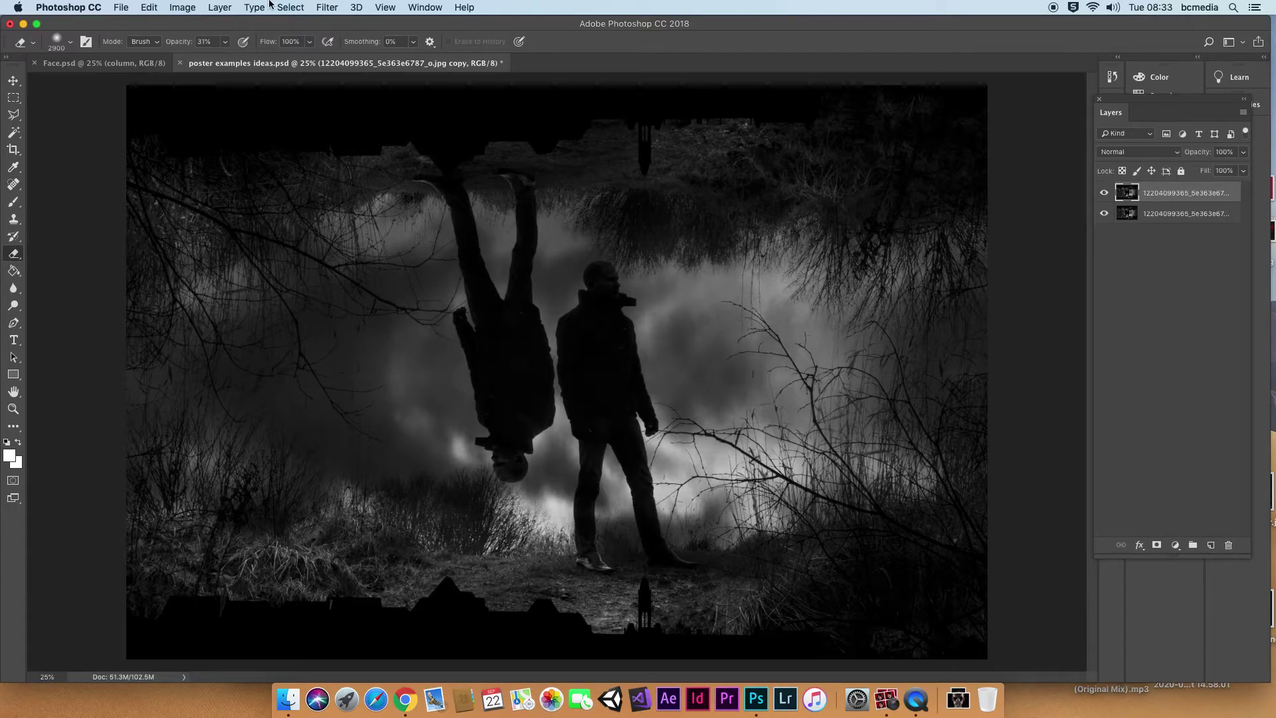
pyautogui.click(181, 7)
pyautogui.moveTo(253, 44)
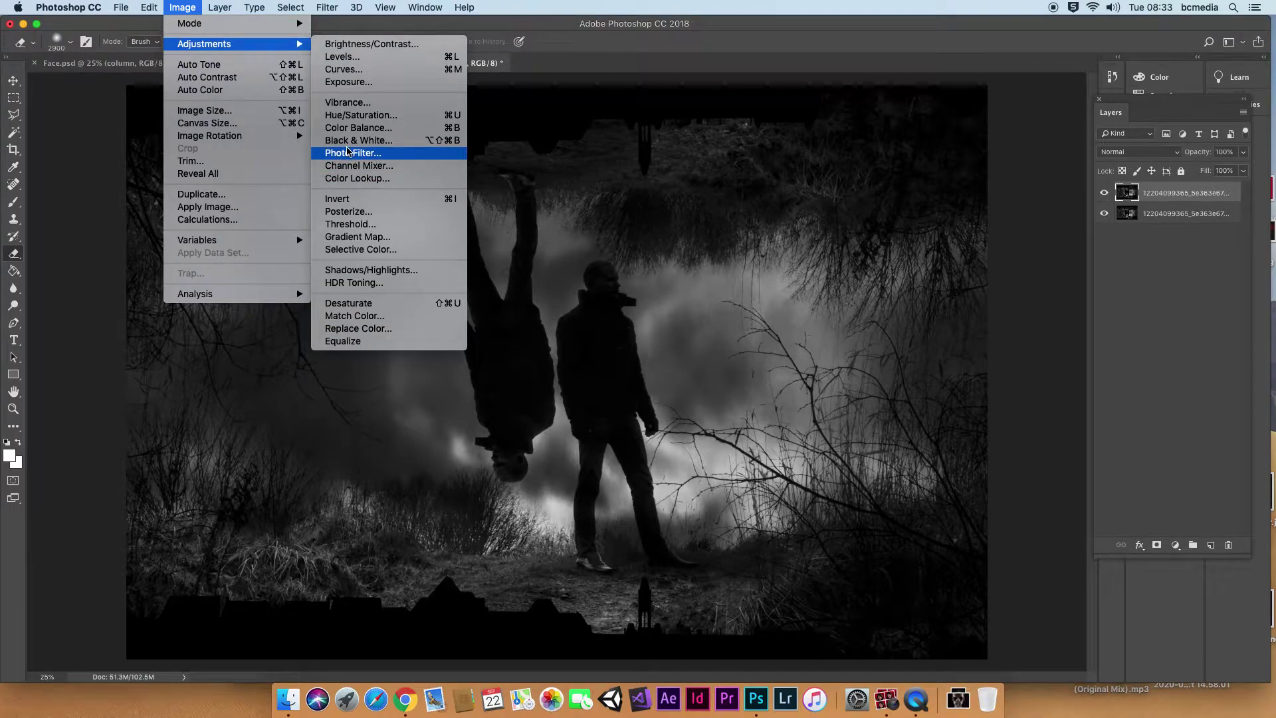
pyautogui.press('Escape')
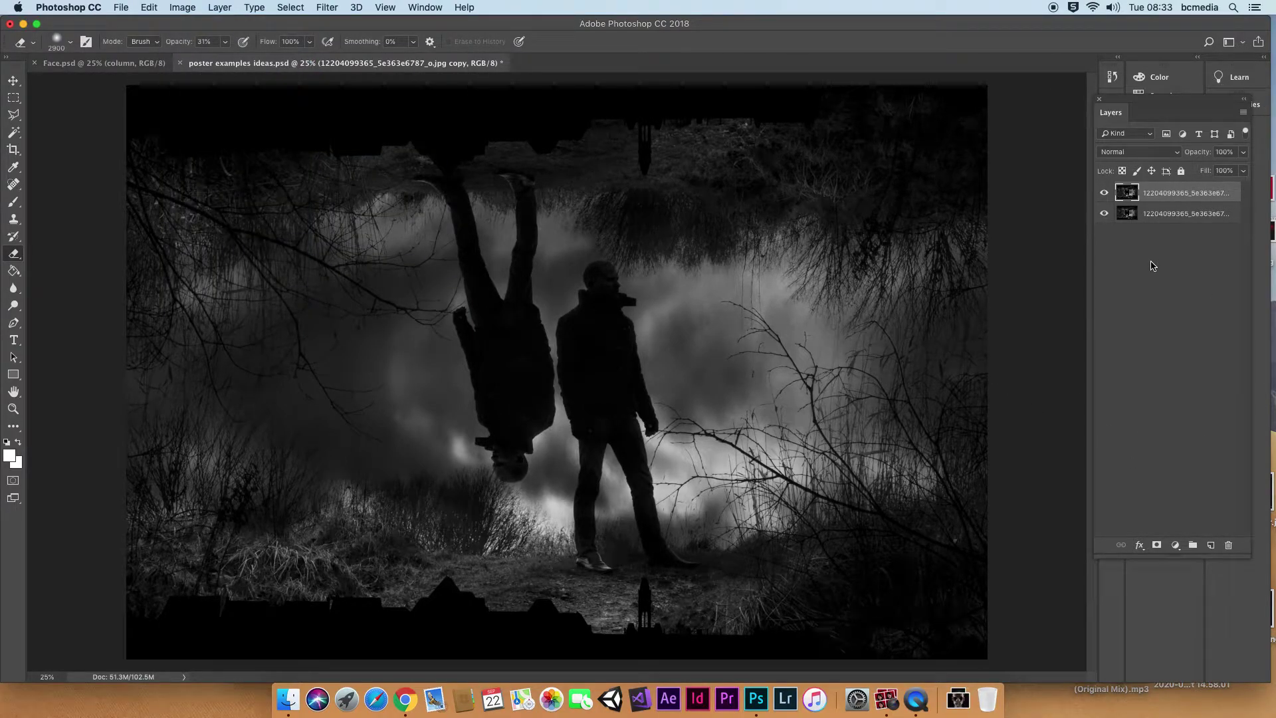
# Bend the top copy's RGB curve down so input 173 maps to output 96, and apply it.
pyautogui.press('super+m')
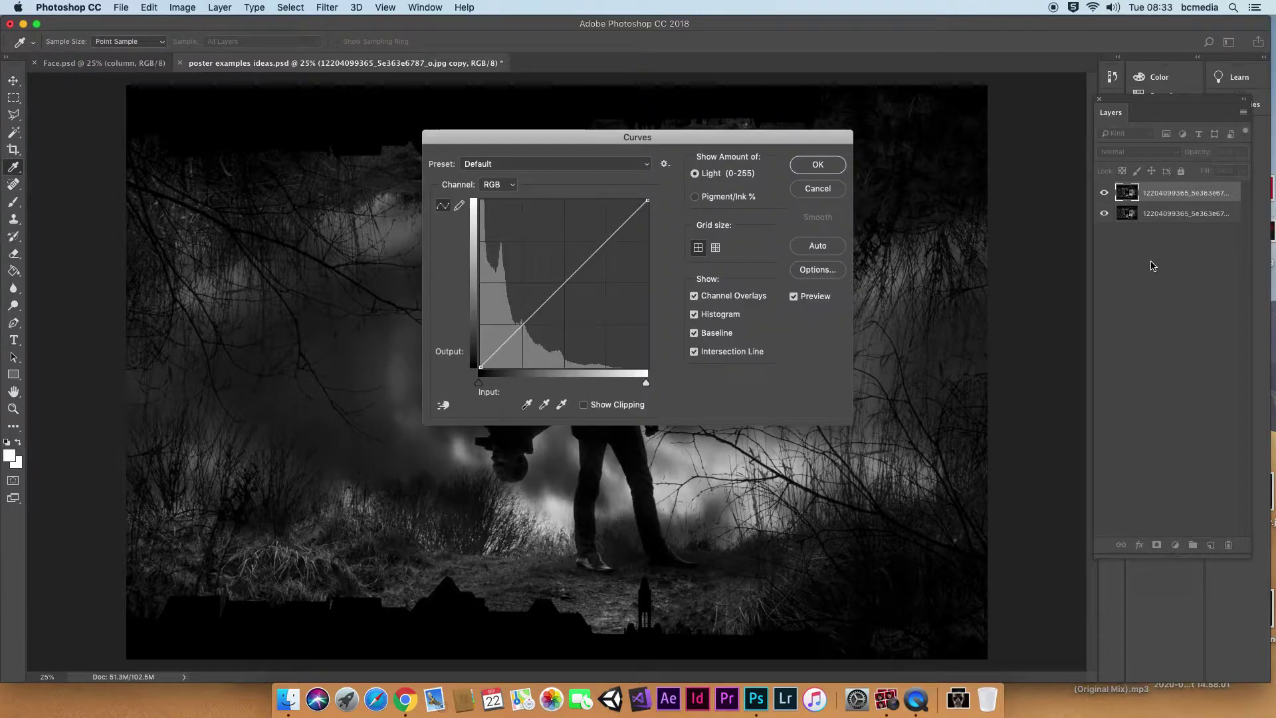
pyautogui.moveTo(643, 142); pyautogui.dragTo(948, 213)
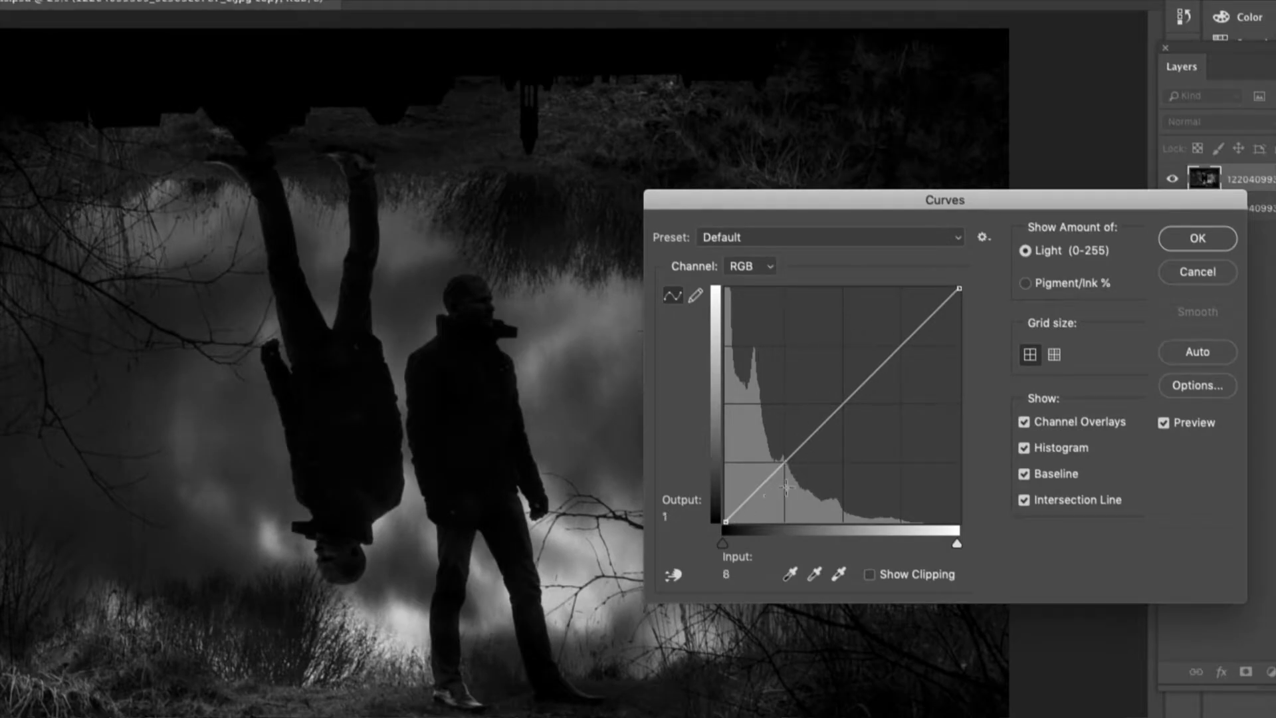
pyautogui.click(842, 410)
pyautogui.moveTo(840, 413); pyautogui.dragTo(912, 435)
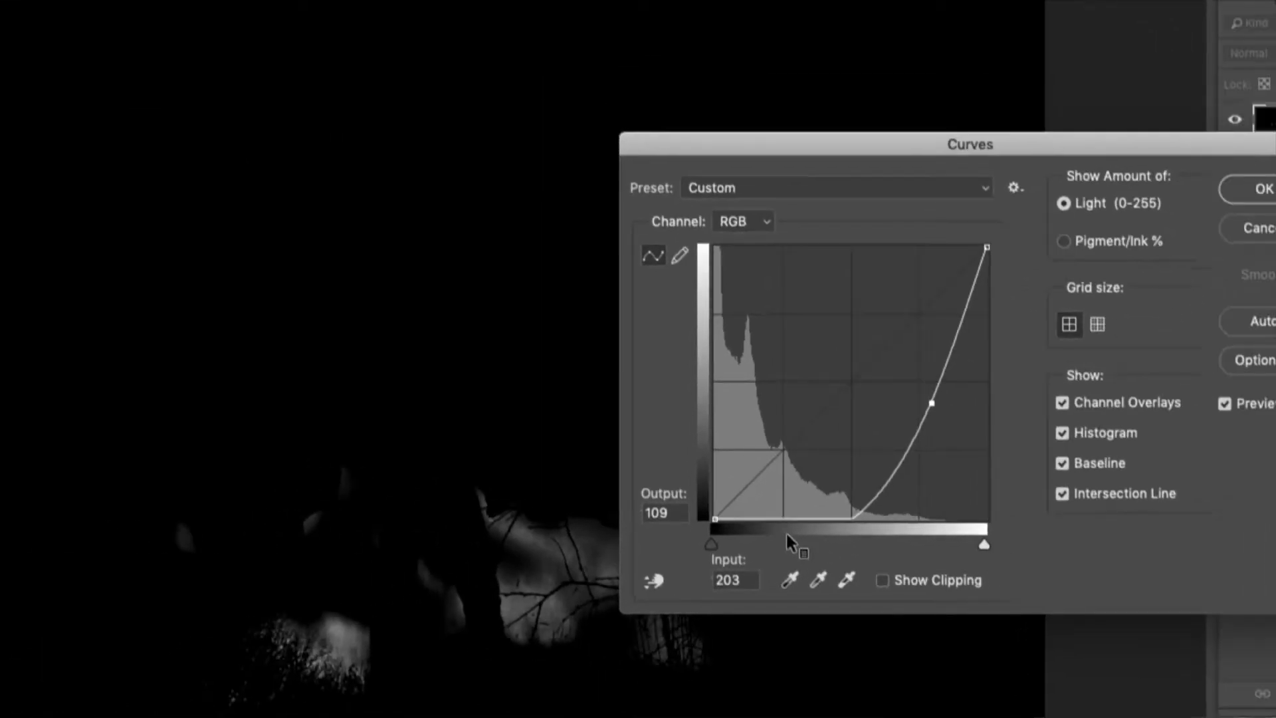
pyautogui.moveTo(878, 492); pyautogui.dragTo(862, 467)
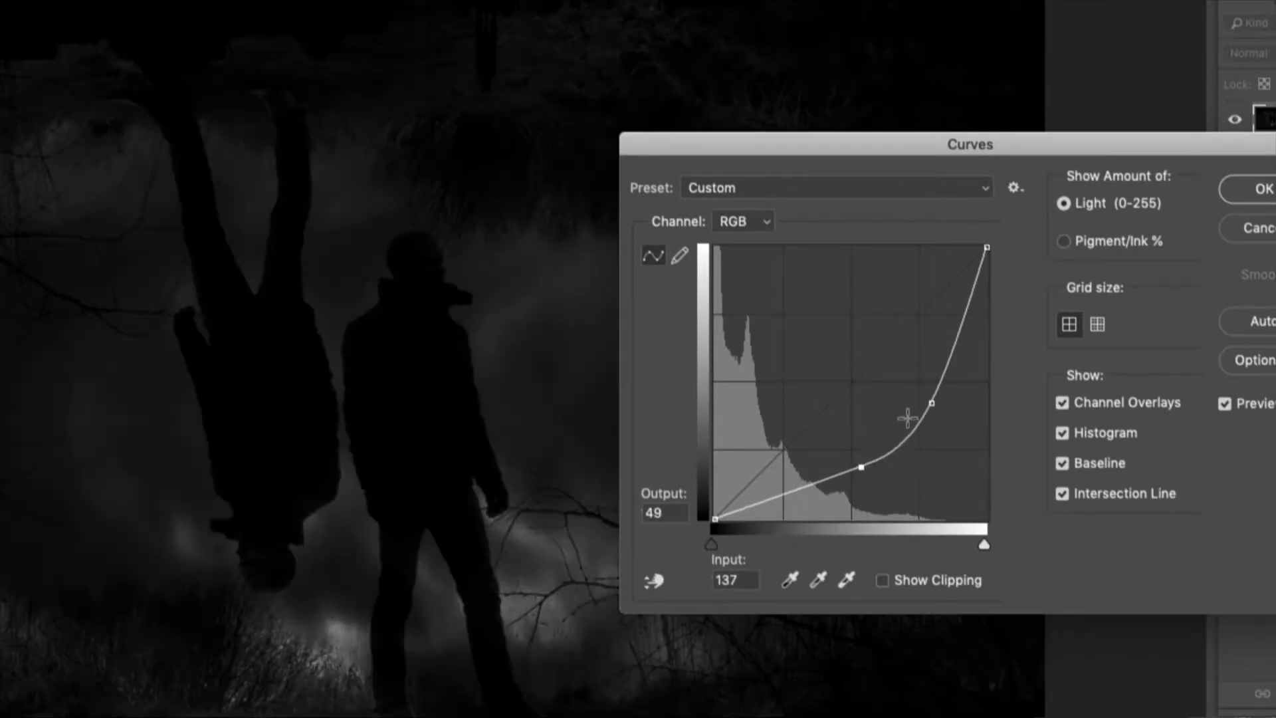
pyautogui.moveTo(931, 403); pyautogui.dragTo(932, 385)
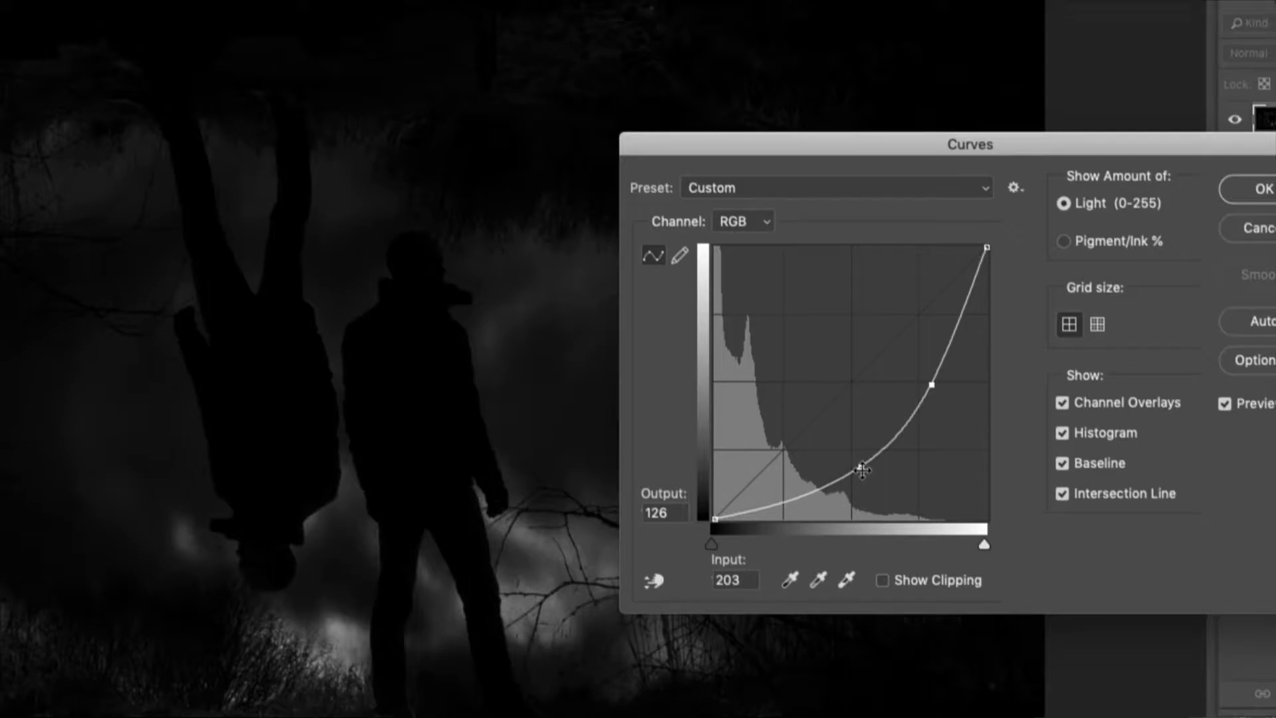
pyautogui.moveTo(899, 436)
pyautogui.mouseDown()
pyautogui.moveTo(899, 482)
pyautogui.moveTo(905, 428)
pyautogui.mouseUp()
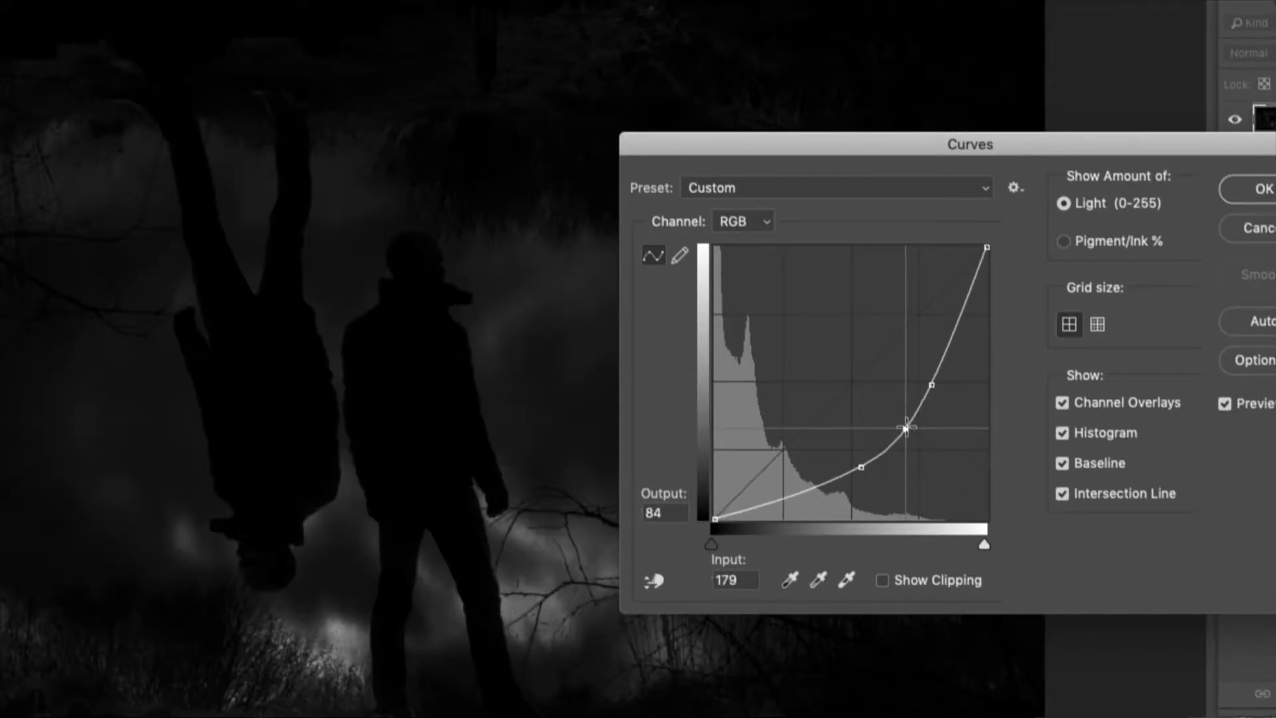
pyautogui.moveTo(932, 384); pyautogui.dragTo(927, 369)
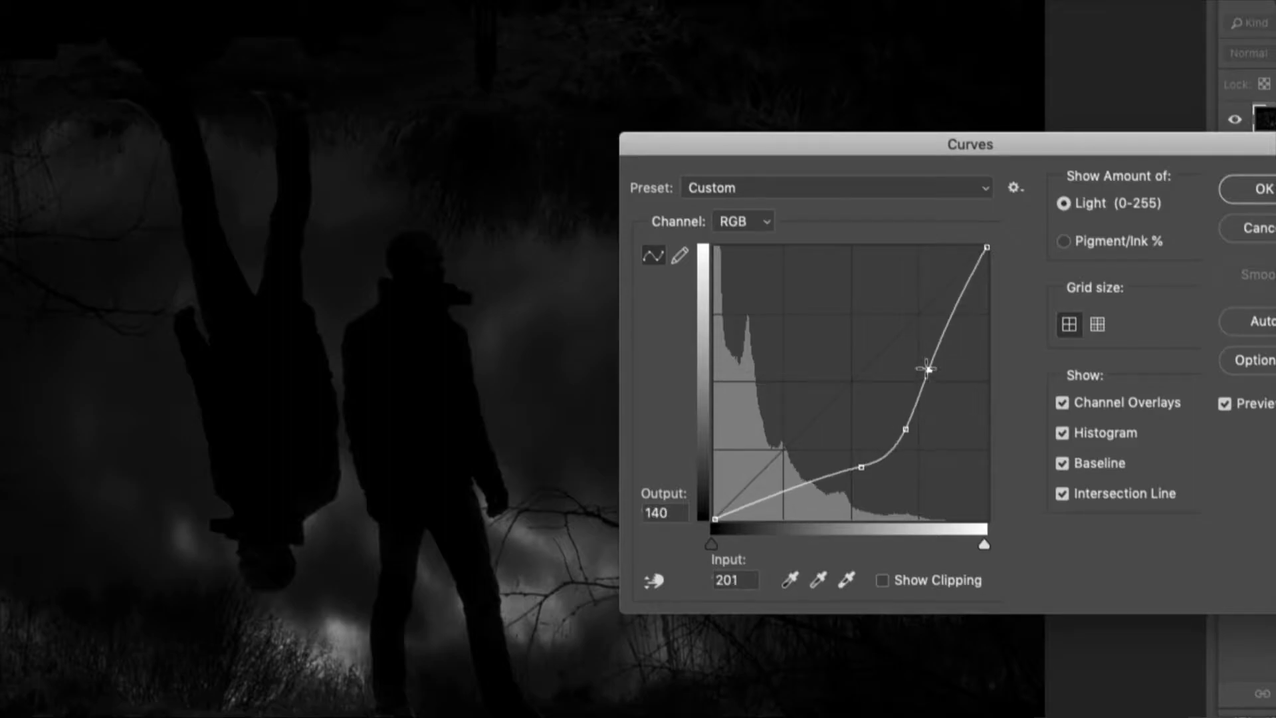
pyautogui.moveTo(906, 429); pyautogui.dragTo(899, 420)
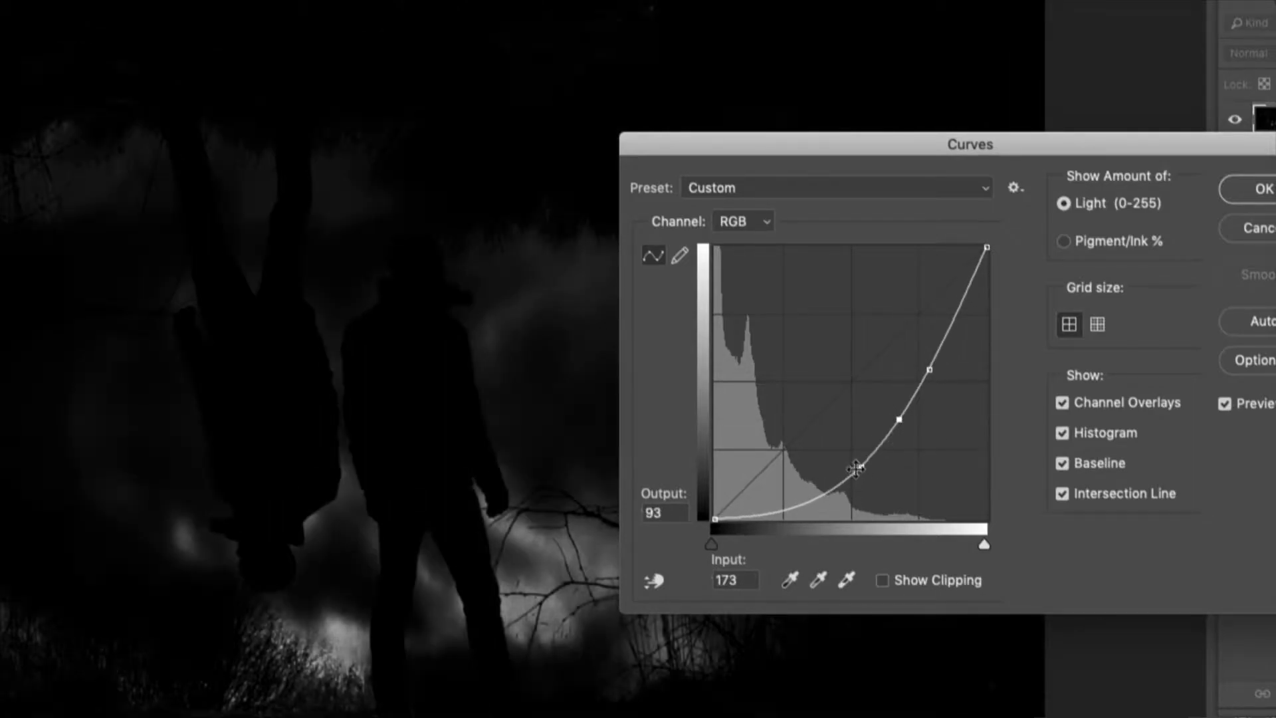
pyautogui.moveTo(856, 469); pyautogui.dragTo(892, 418)
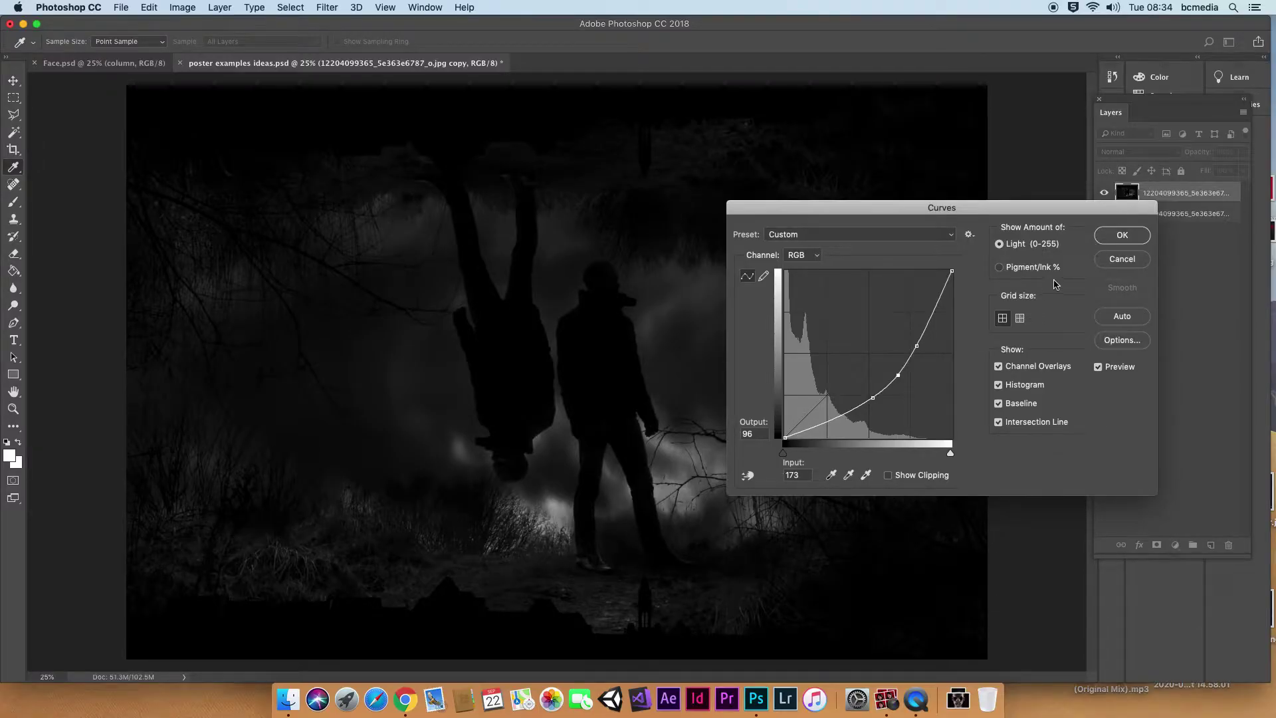
pyautogui.click(1123, 236)
pyautogui.press('e')
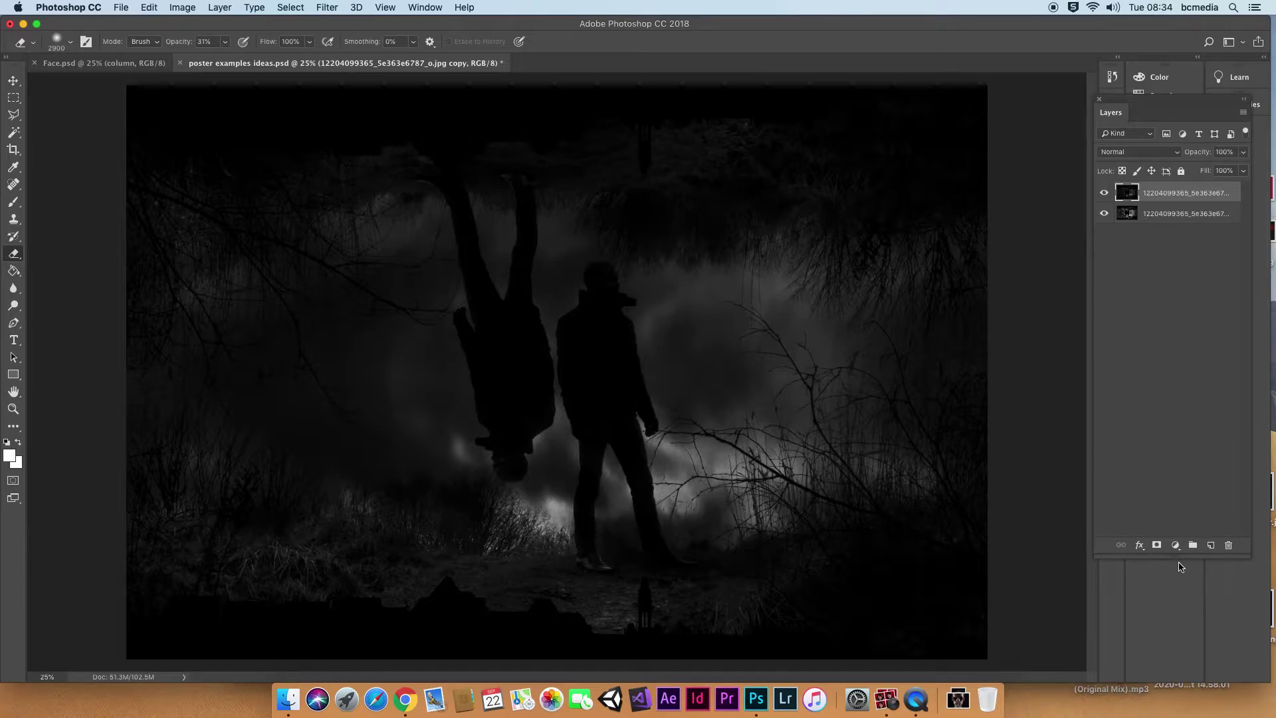
# Shorten the Layers panel, add a white mask to the top copy, and target the mask.
pyautogui.moveTo(1180, 557); pyautogui.dragTo(1182, 295)
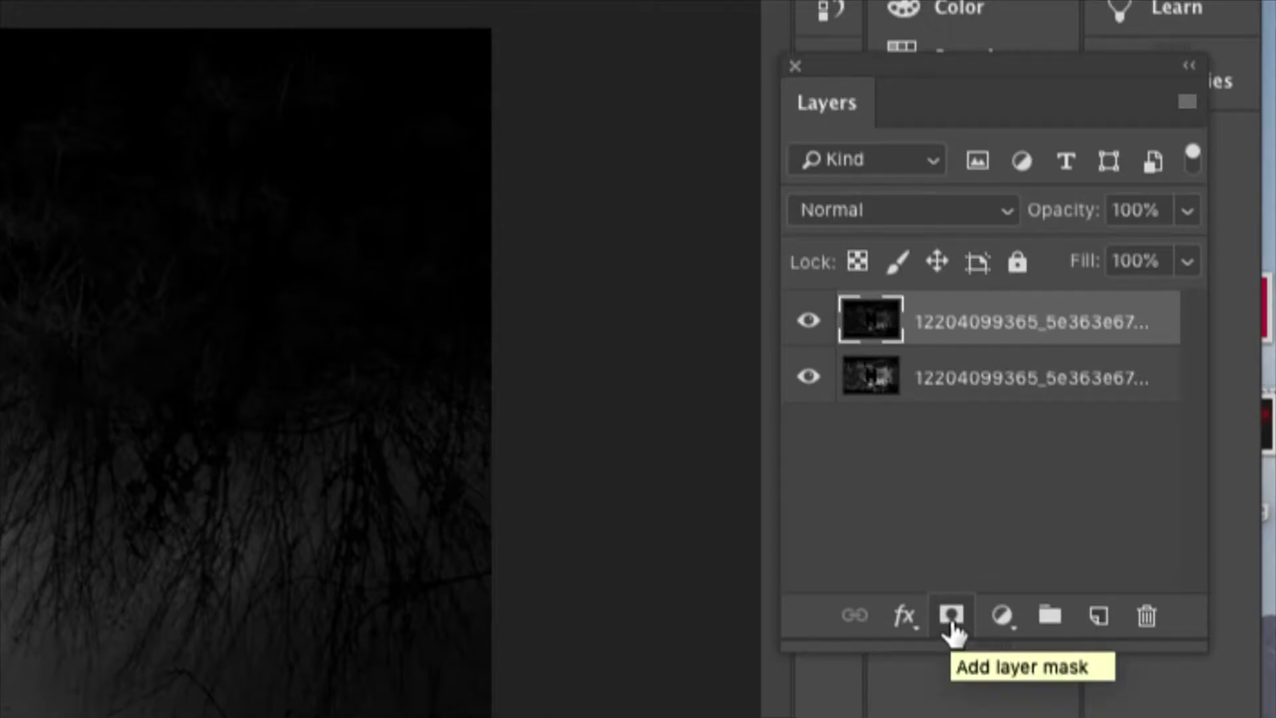
pyautogui.click(953, 631)
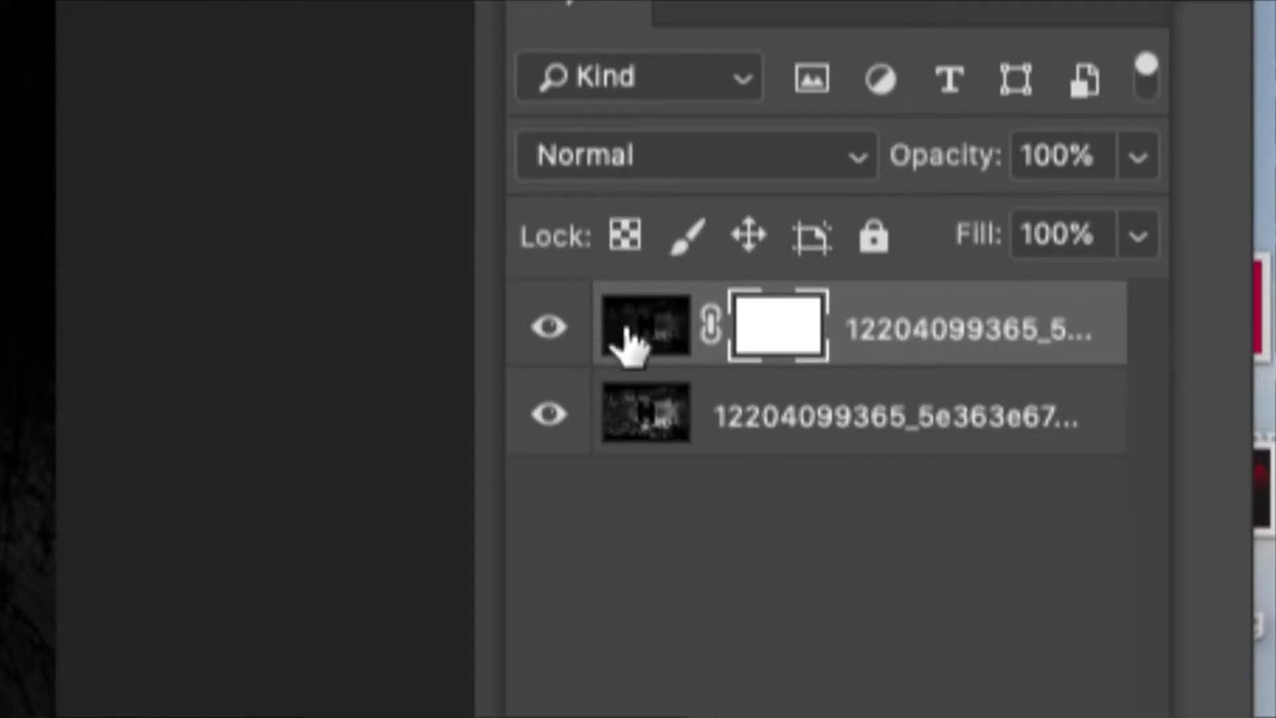
pyautogui.click(841, 332)
pyautogui.click(764, 328)
pyautogui.click(665, 338)
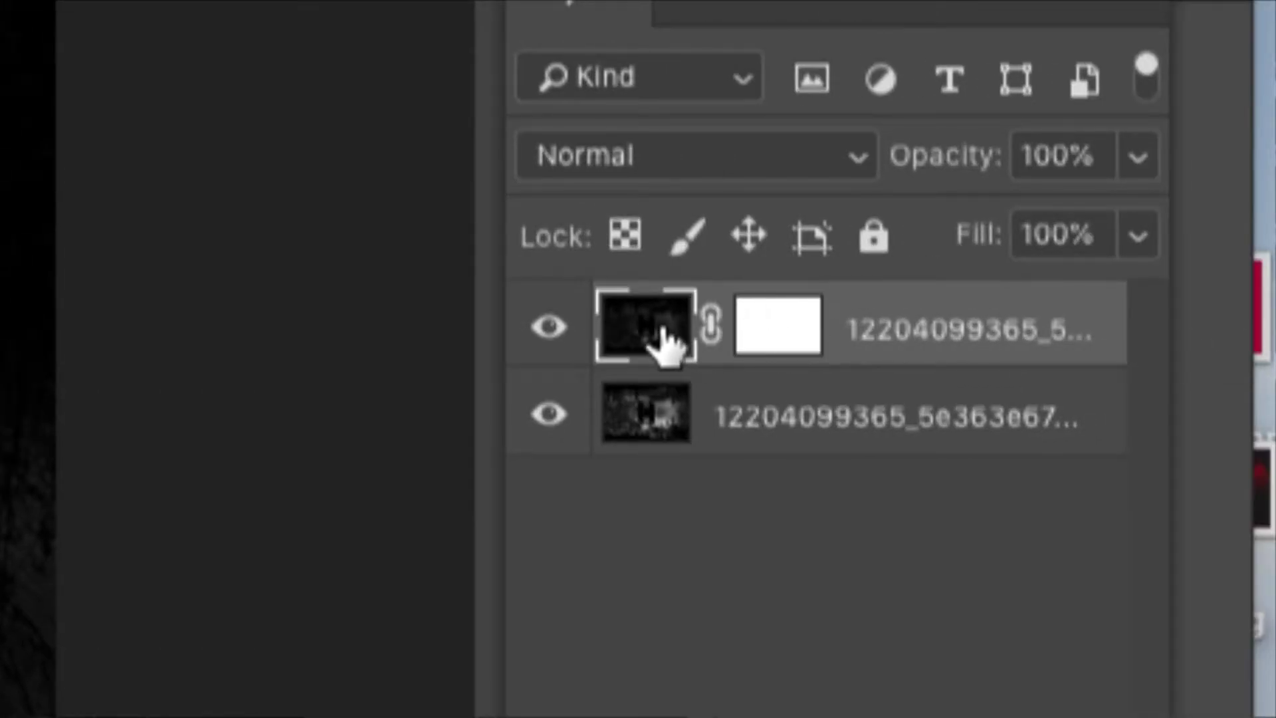
pyautogui.click(764, 332)
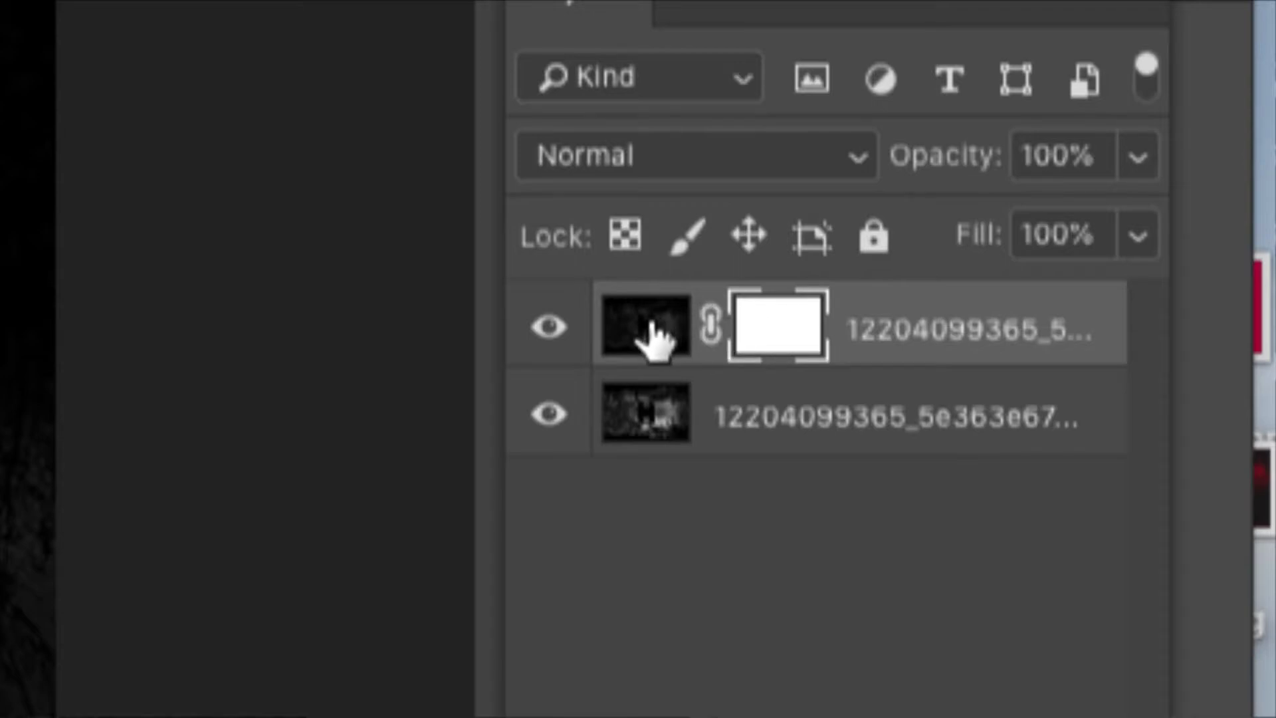
pyautogui.click(654, 339)
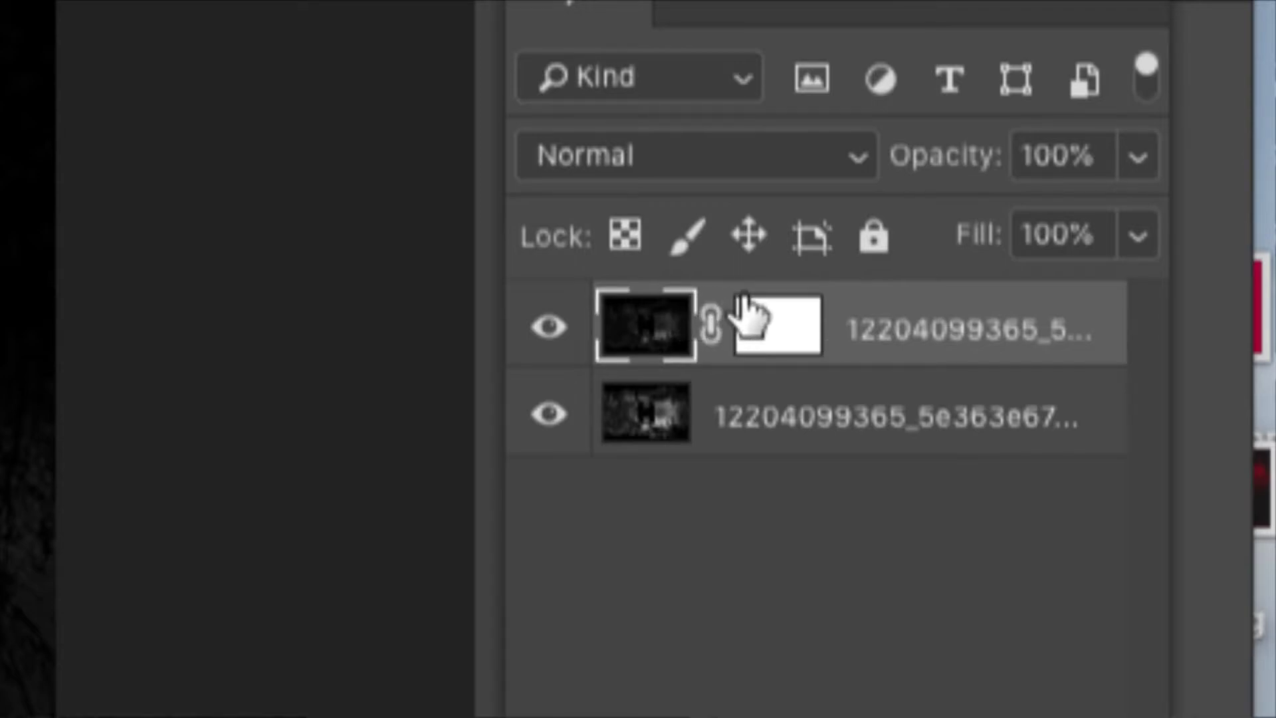
pyautogui.click(774, 331)
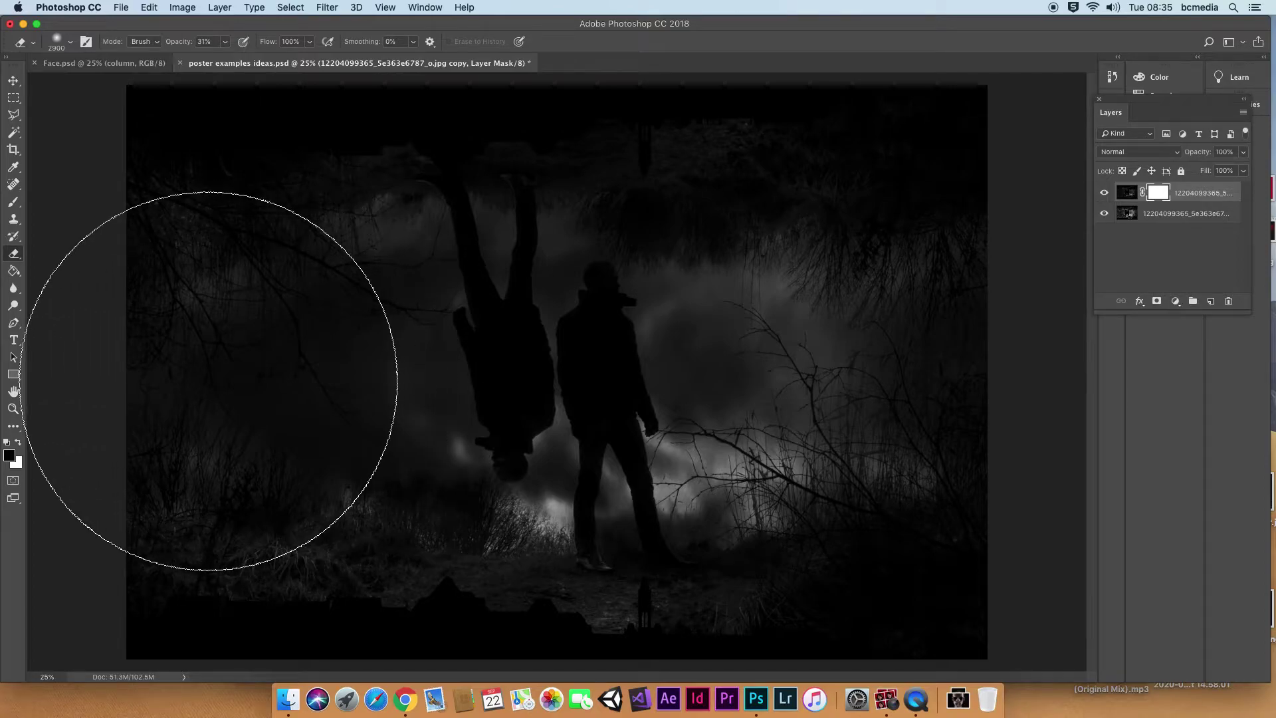
pyautogui.press('b')
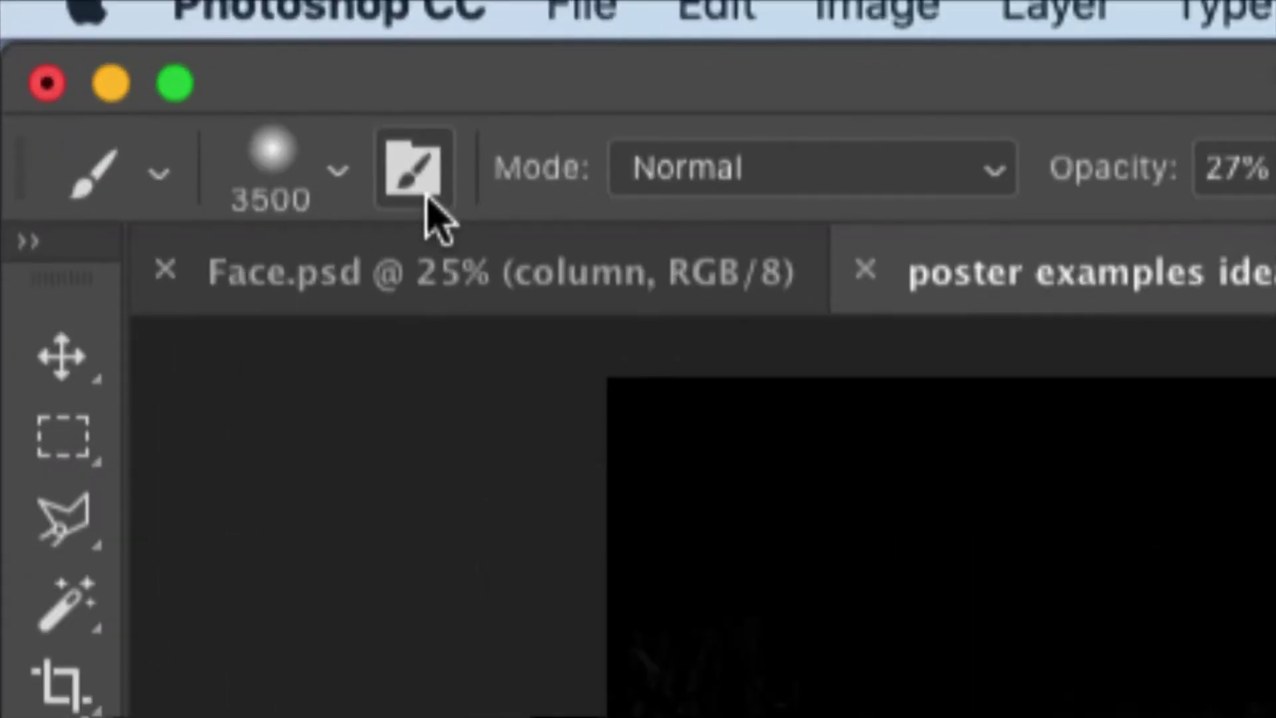
# Set the 3500 px brush hardness to 0% for a fully soft edge.
pyautogui.click(341, 174)
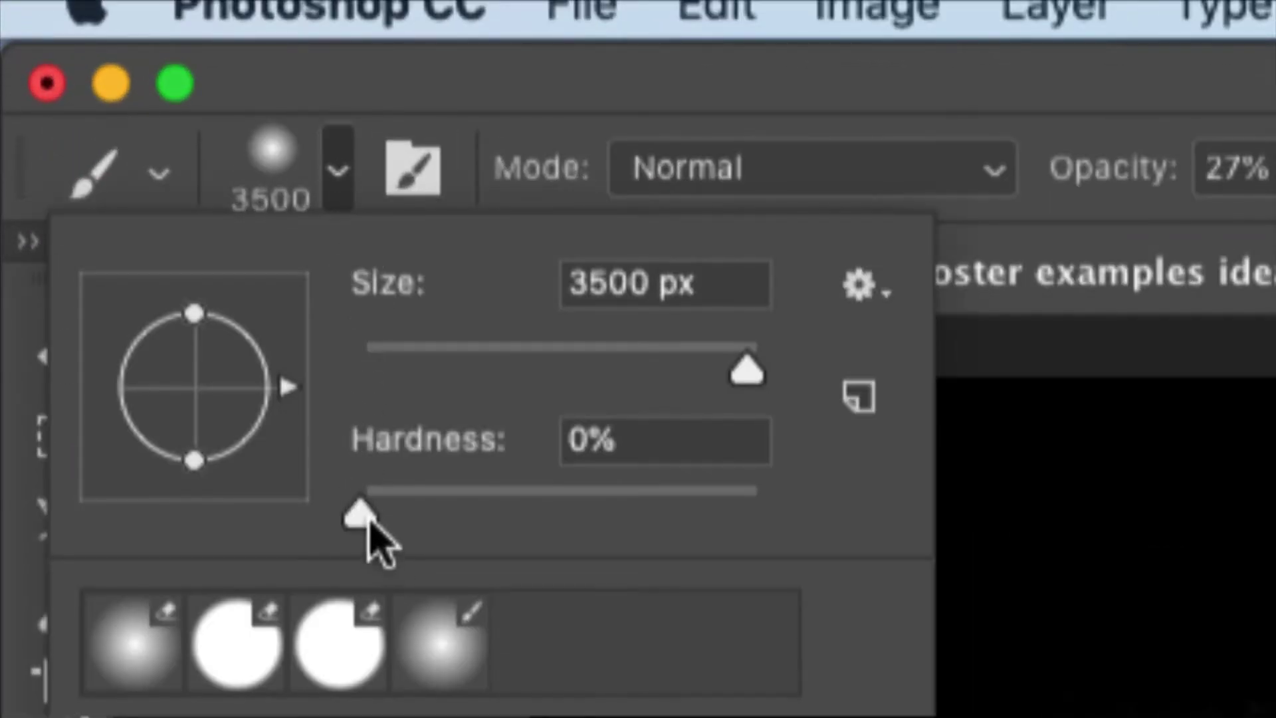
pyautogui.moveTo(370, 522); pyautogui.dragTo(765, 521)
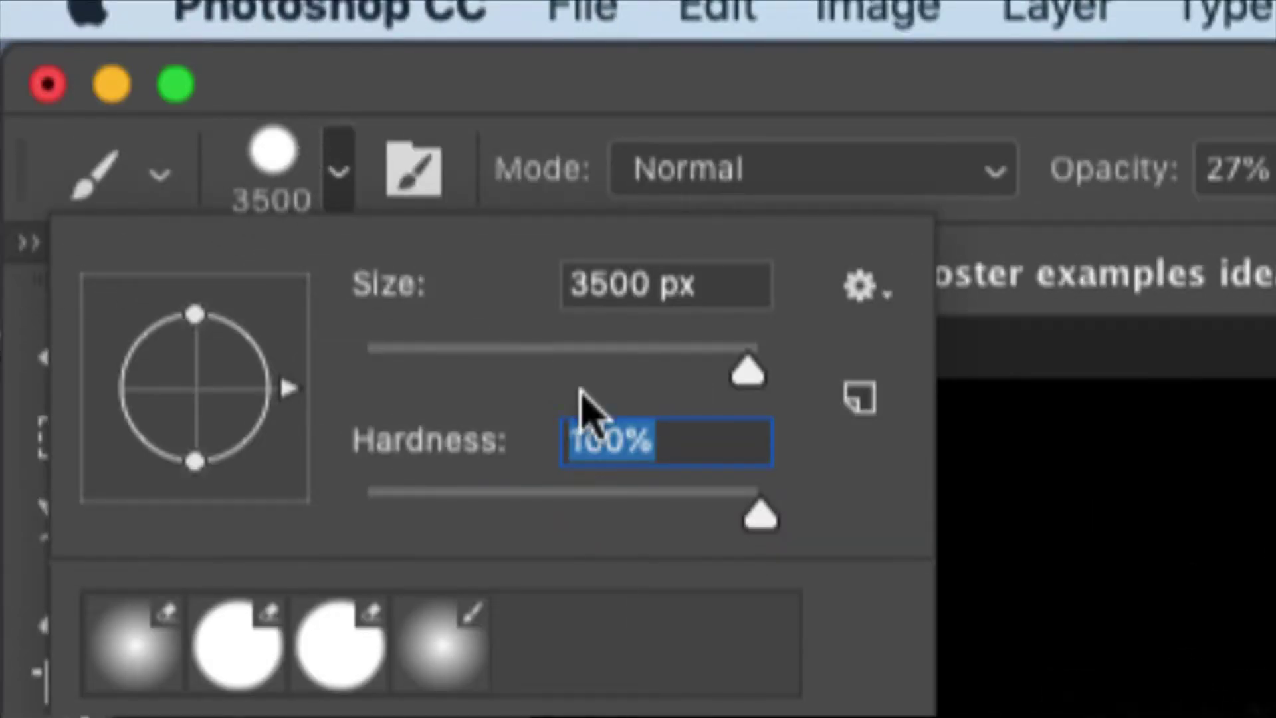
pyautogui.moveTo(525, 512); pyautogui.dragTo(362, 515)
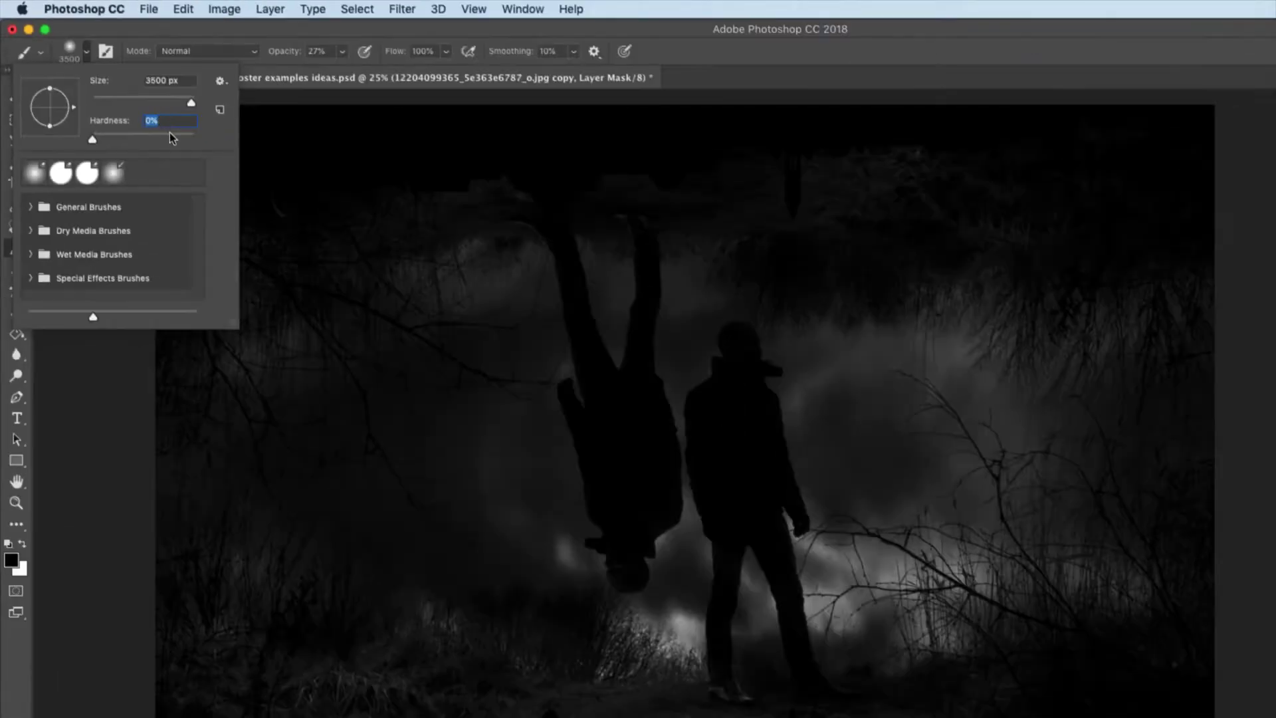
pyautogui.press('Return')
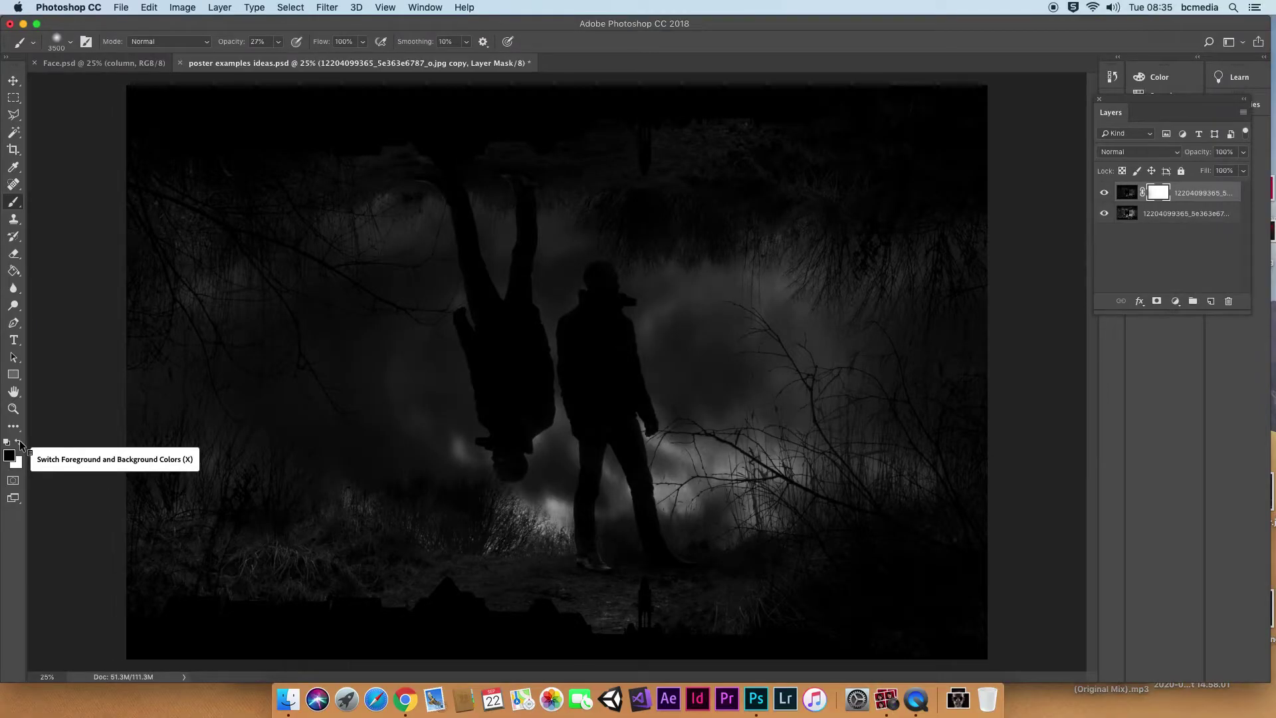
# Swap the colours so white becomes the foreground painting colour.
pyautogui.click(20, 444)
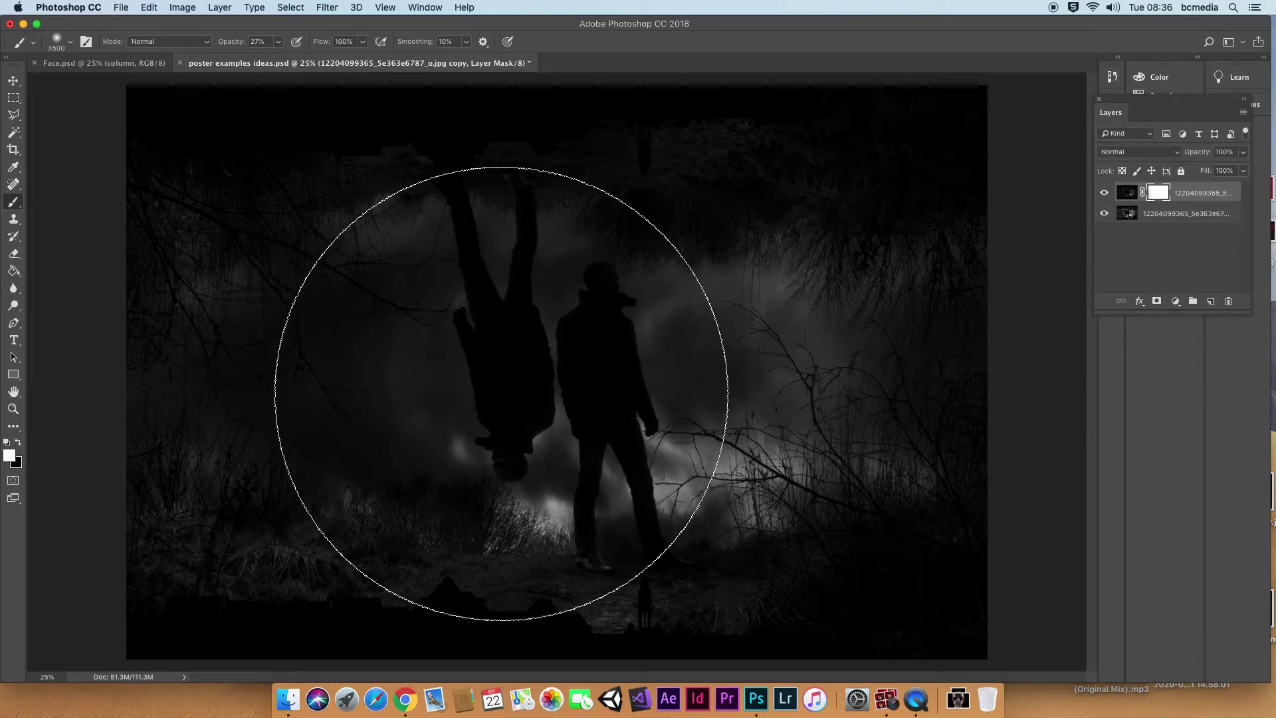
# Paint soft black into the mask's centre around the man and his reflection.
pyautogui.press('x')
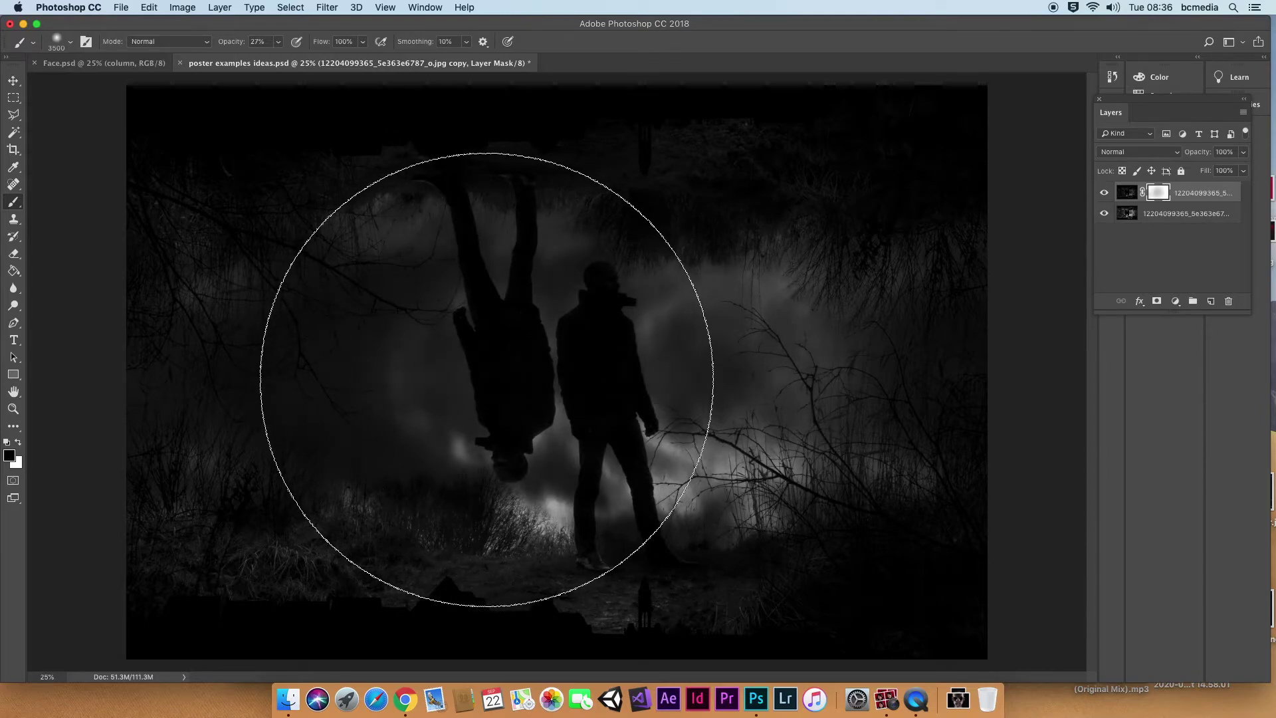
pyautogui.moveTo(490, 327)
pyautogui.mouseDown()
pyautogui.moveTo(584, 319)
pyautogui.moveTo(623, 370)
pyautogui.moveTo(357, 370)
pyautogui.moveTo(674, 379)
pyautogui.moveTo(498, 402)
pyautogui.moveTo(615, 405)
pyautogui.moveTo(573, 384)
pyautogui.mouseUp()
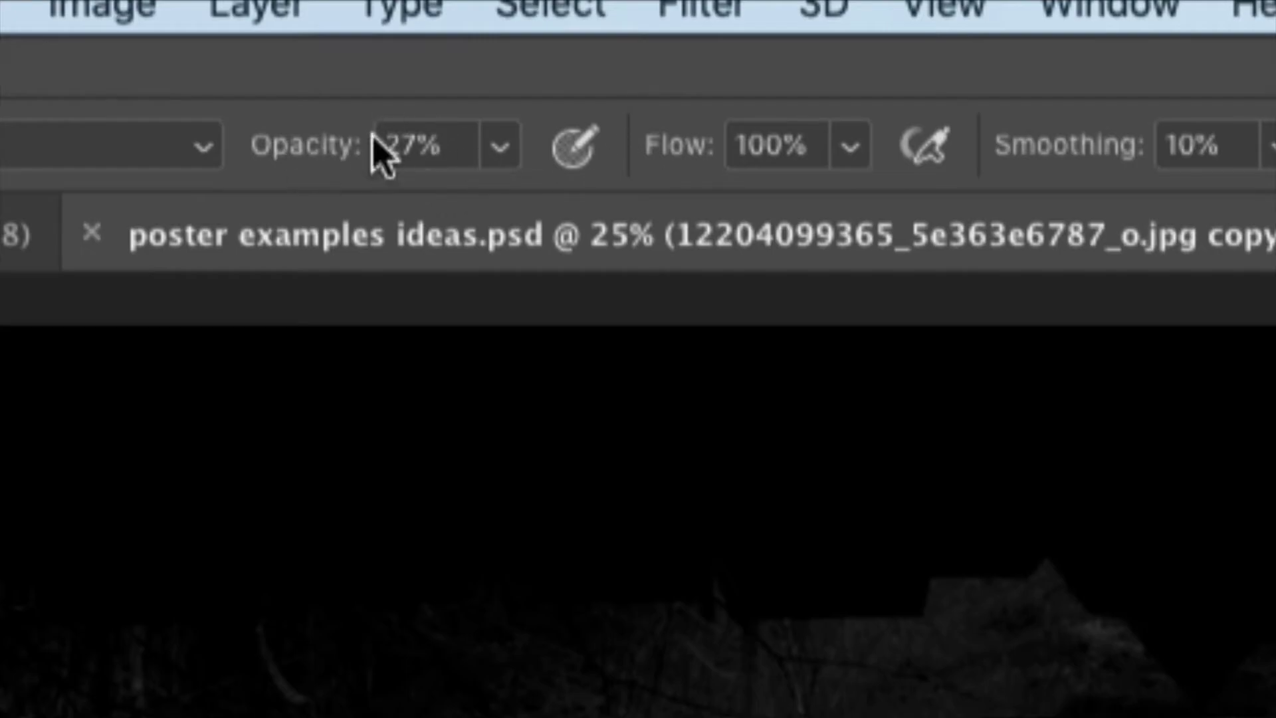
# Set the brush opacity in the options bar to about 23%.
pyautogui.click(504, 149)
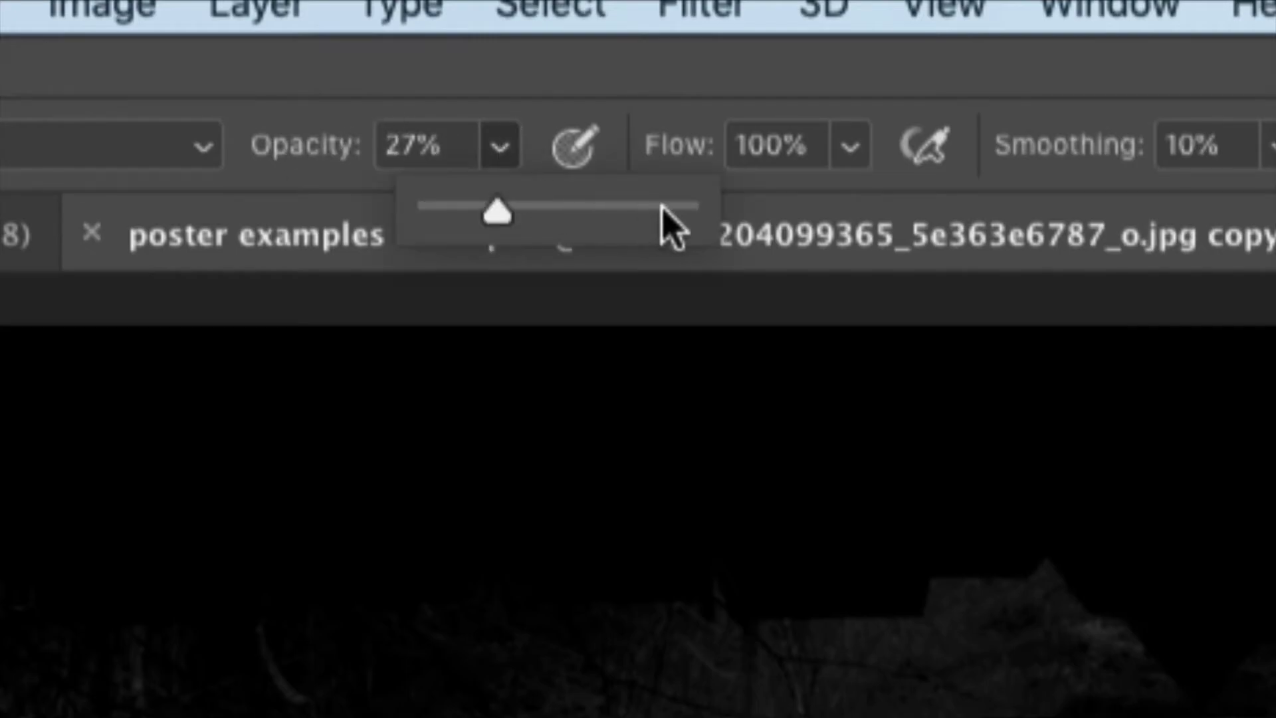
pyautogui.moveTo(660, 207); pyautogui.dragTo(704, 207)
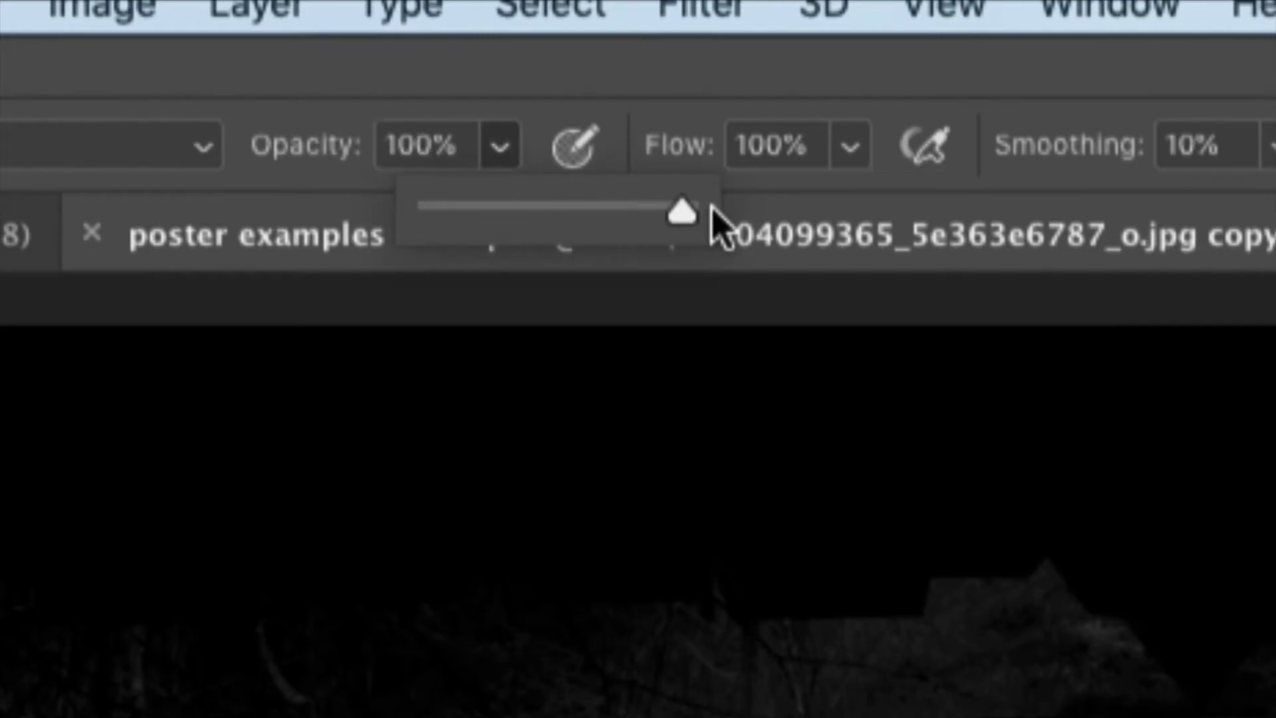
pyautogui.moveTo(668, 207); pyautogui.dragTo(496, 244)
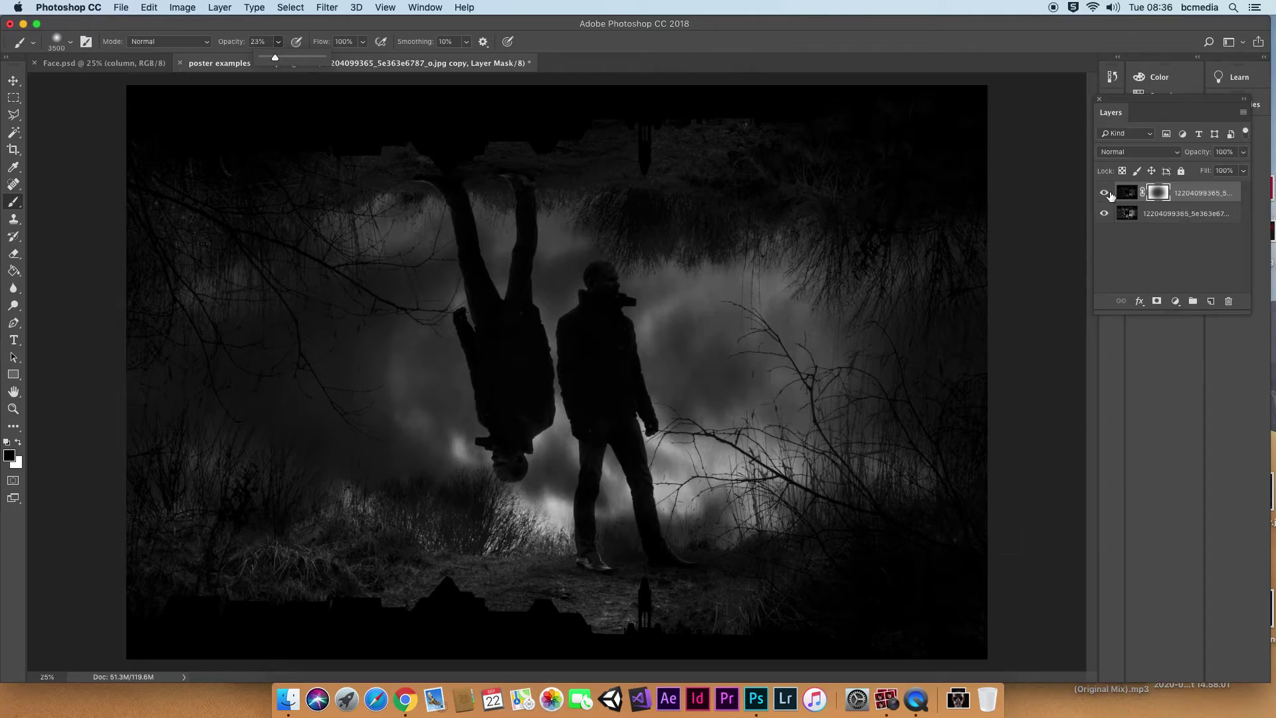
pyautogui.click(1104, 193)
pyautogui.click(1105, 194)
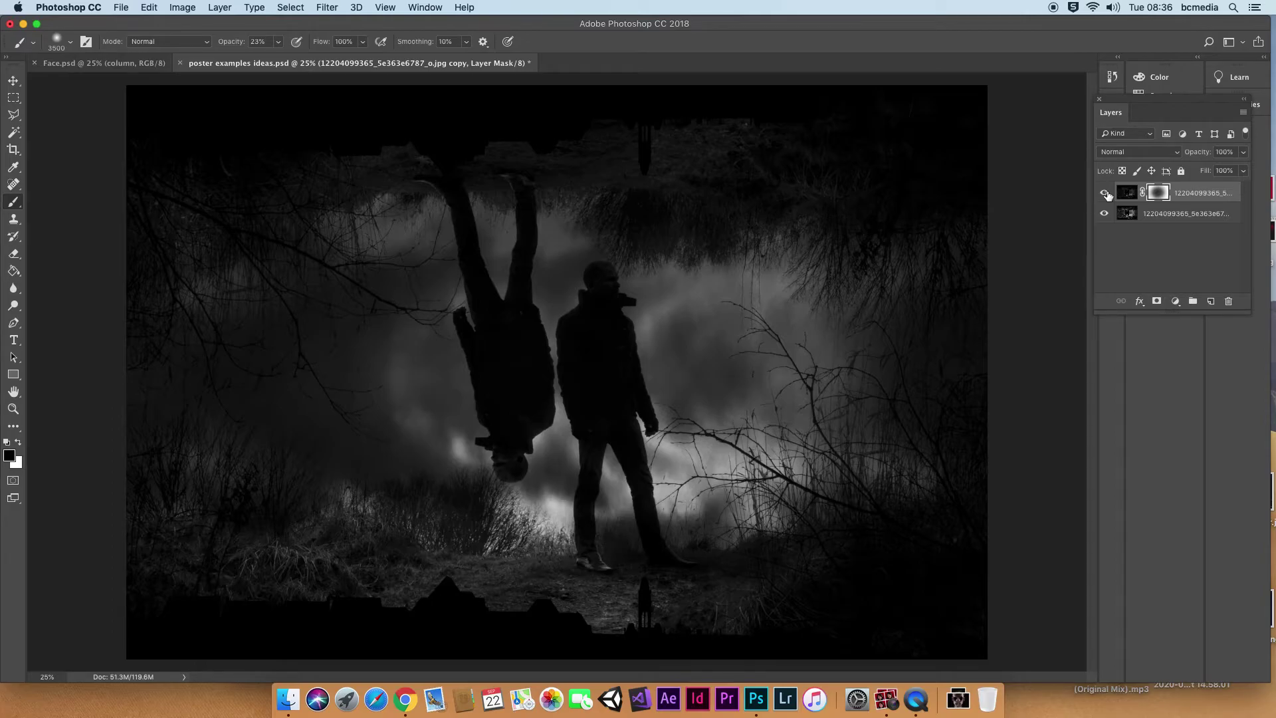
pyautogui.click(1104, 194)
pyautogui.click(1105, 195)
pyautogui.click(1105, 194)
pyautogui.click(1104, 194)
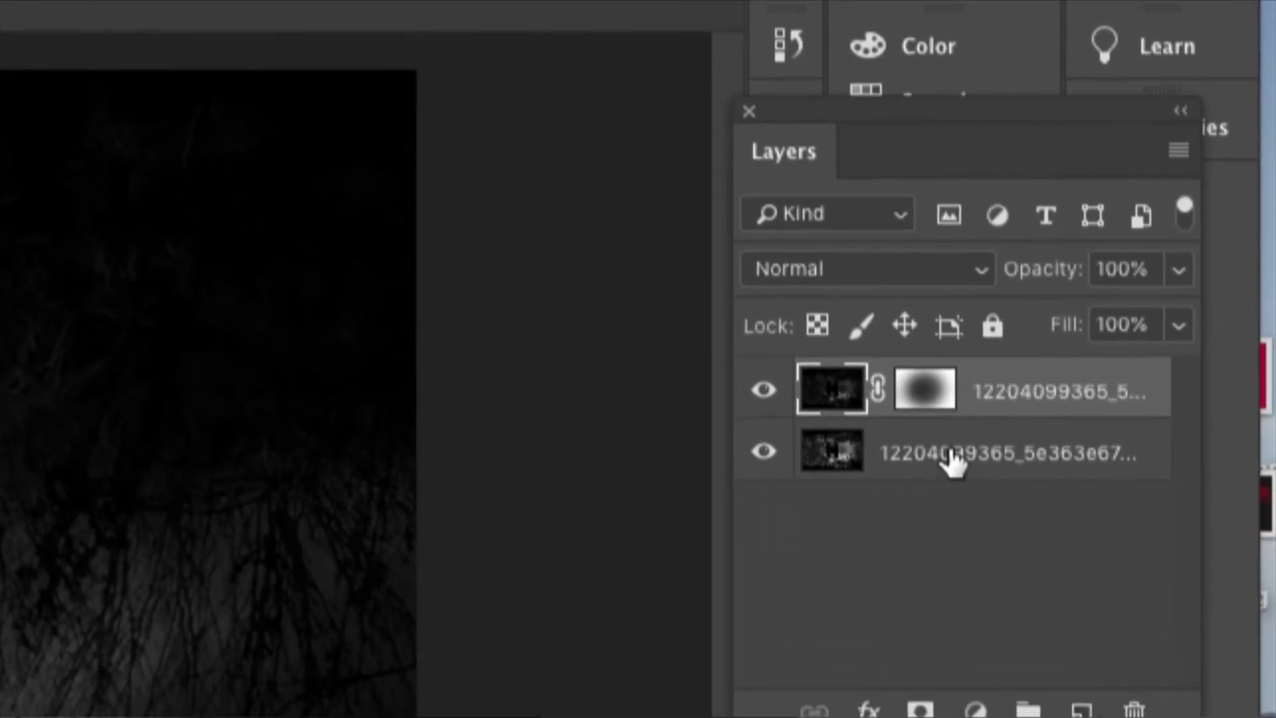
# Copy the bottom photo layer with Cmd+J and move 'copy 2' above the others.
pyautogui.click(881, 653)
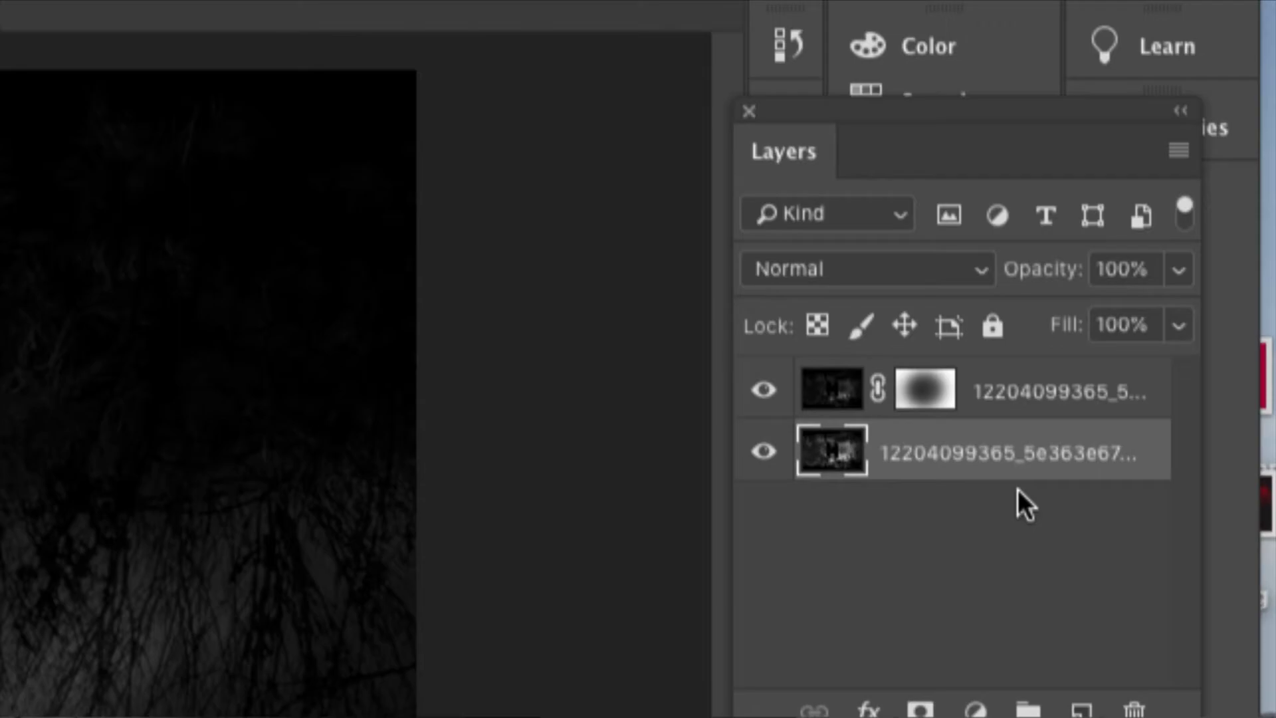
pyautogui.press('super+j')
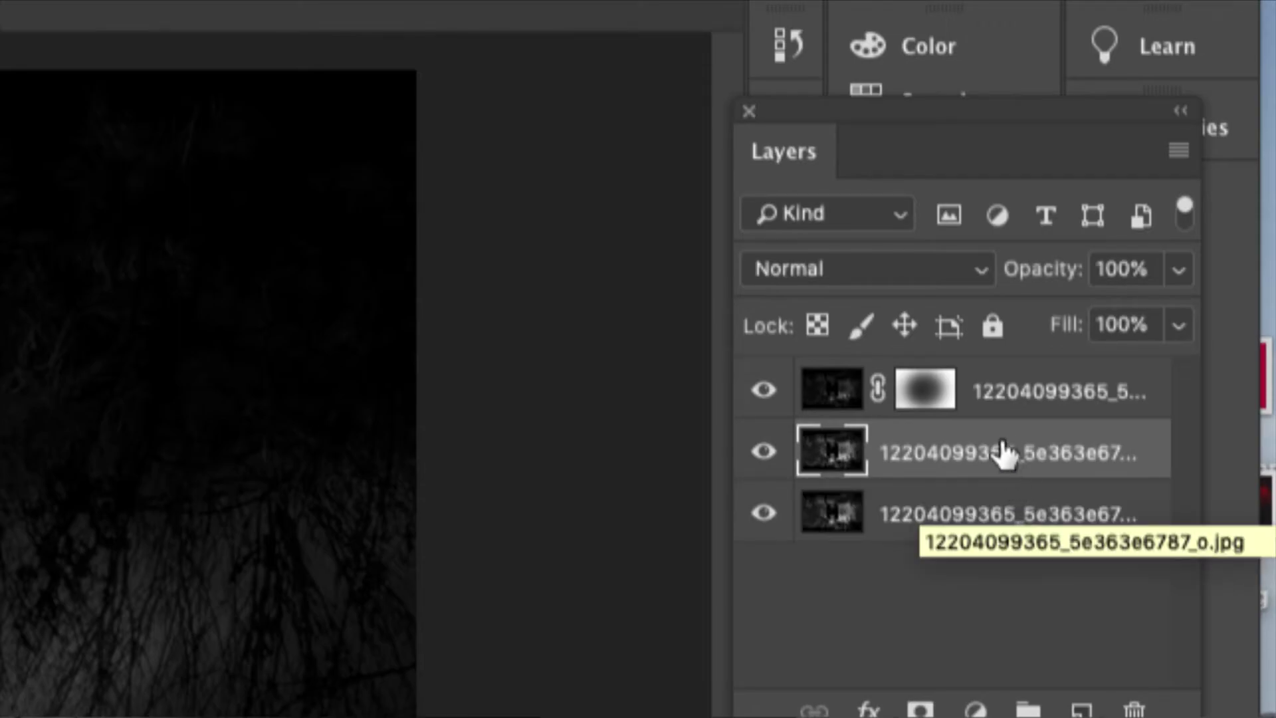
pyautogui.moveTo(997, 455); pyautogui.dragTo(989, 373)
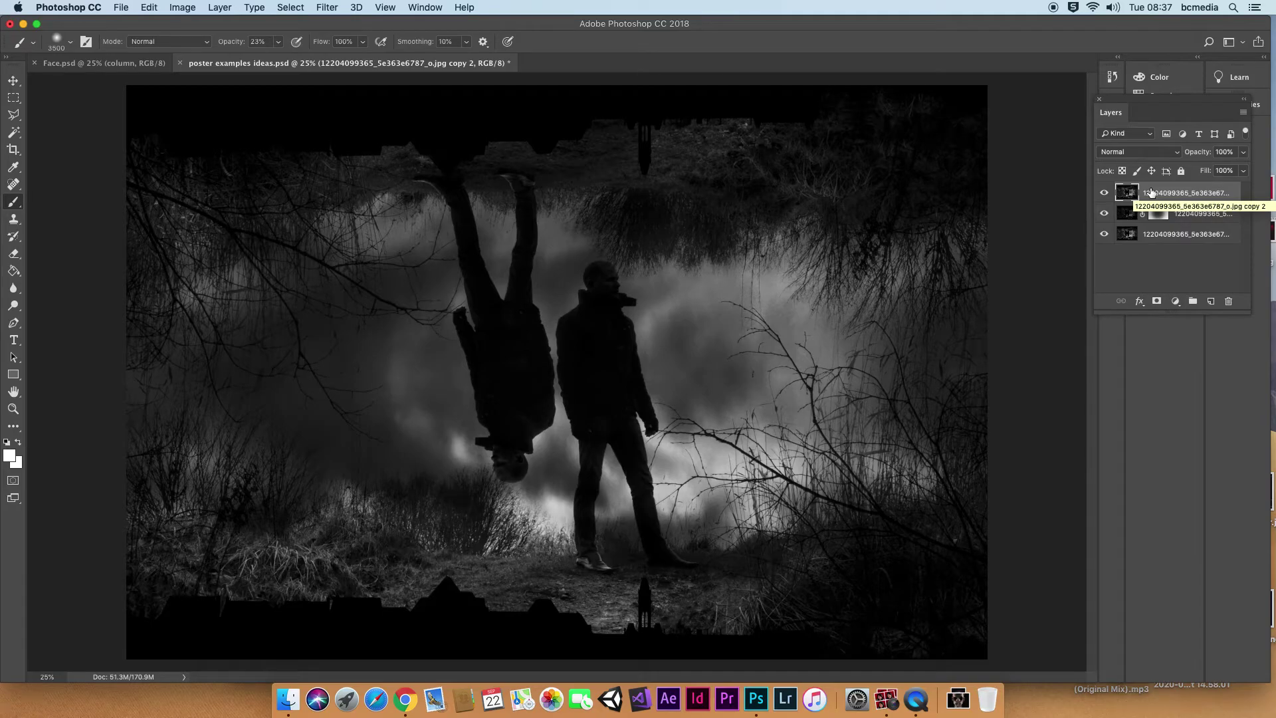
pyautogui.press('super+m')
# Darken Copy 2 by pulling the Curves line downward and applying it.
pyautogui.moveTo(880, 341); pyautogui.dragTo(893, 366)
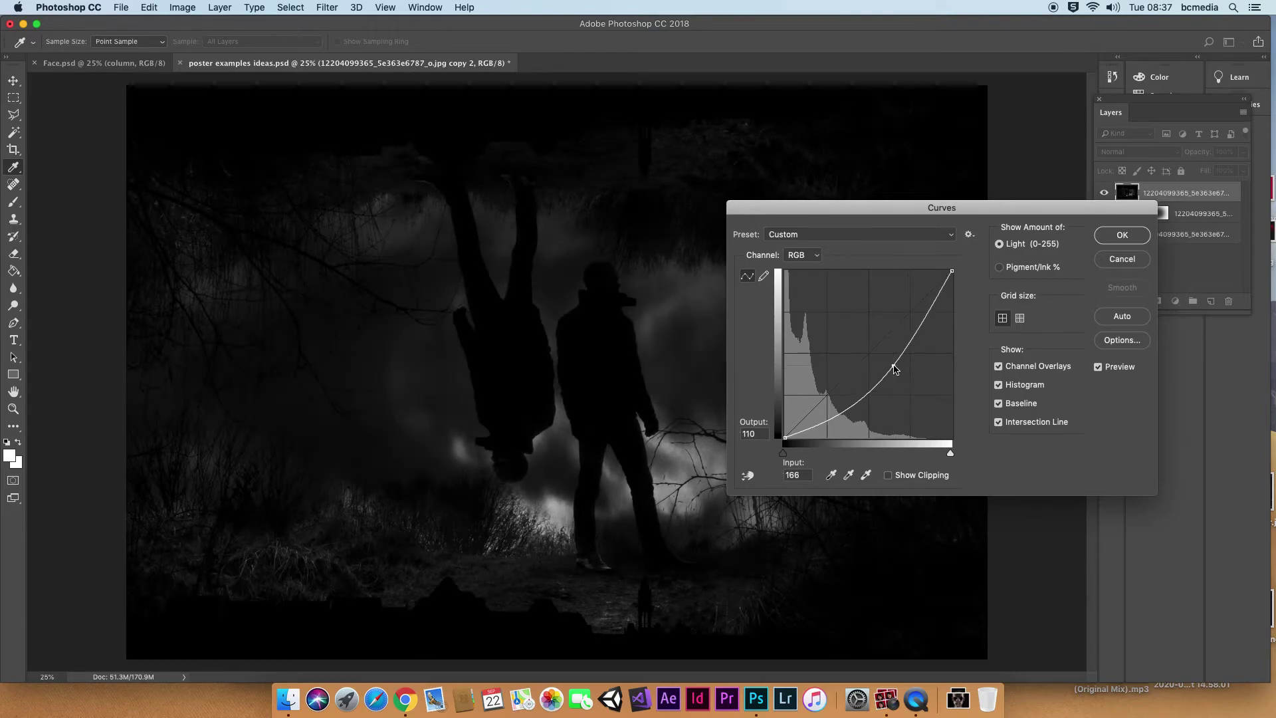
pyautogui.click(1122, 236)
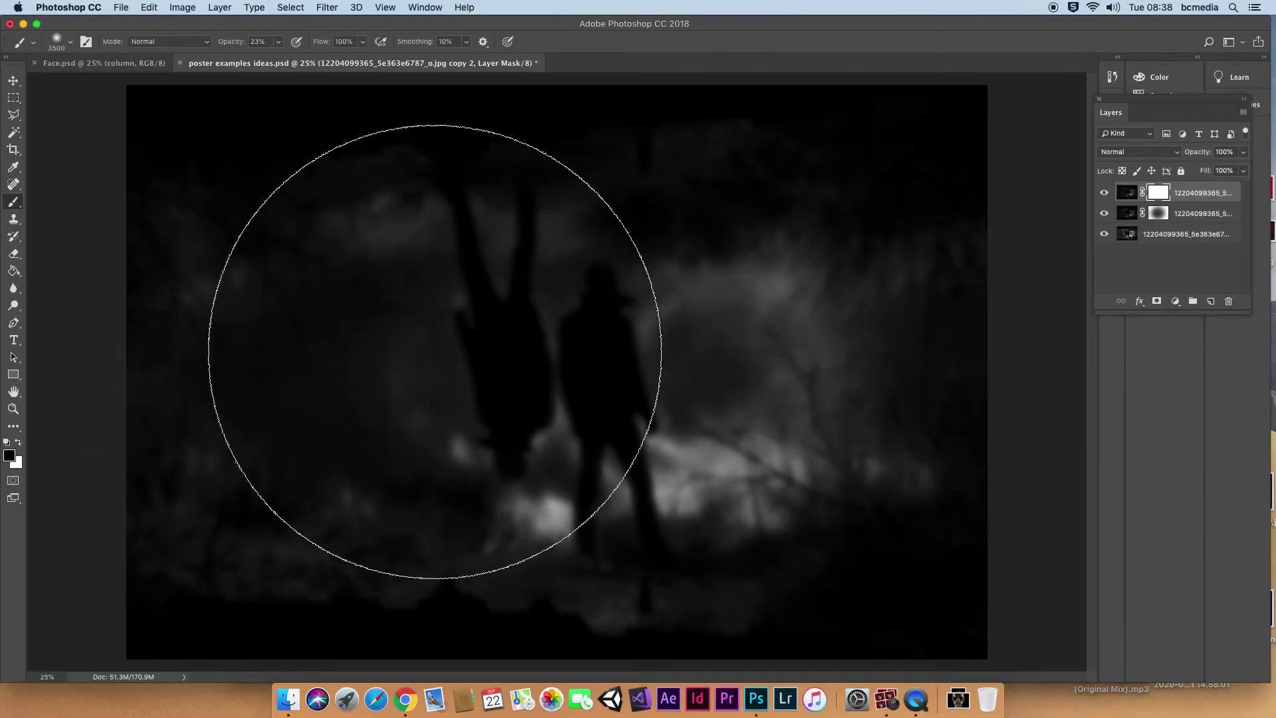
# Paint black through the centre of Copy 2's mask with a 3500 px brush.
pyautogui.moveTo(435, 350)
pyautogui.mouseDown()
pyautogui.moveTo(527, 325)
pyautogui.moveTo(598, 333)
pyautogui.moveTo(476, 330)
pyautogui.moveTo(577, 366)
pyautogui.moveTo(456, 322)
pyautogui.moveTo(445, 331)
pyautogui.moveTo(621, 322)
pyautogui.moveTo(547, 375)
pyautogui.moveTo(446, 383)
pyautogui.moveTo(658, 359)
pyautogui.moveTo(464, 374)
pyautogui.moveTo(594, 323)
pyautogui.moveTo(501, 367)
pyautogui.moveTo(638, 376)
pyautogui.moveTo(385, 379)
pyautogui.moveTo(608, 376)
pyautogui.moveTo(581, 389)
pyautogui.moveTo(638, 367)
pyautogui.moveTo(470, 470)
pyautogui.moveTo(501, 399)
pyautogui.moveTo(434, 383)
pyautogui.moveTo(621, 387)
pyautogui.moveTo(595, 362)
pyautogui.mouseUp()
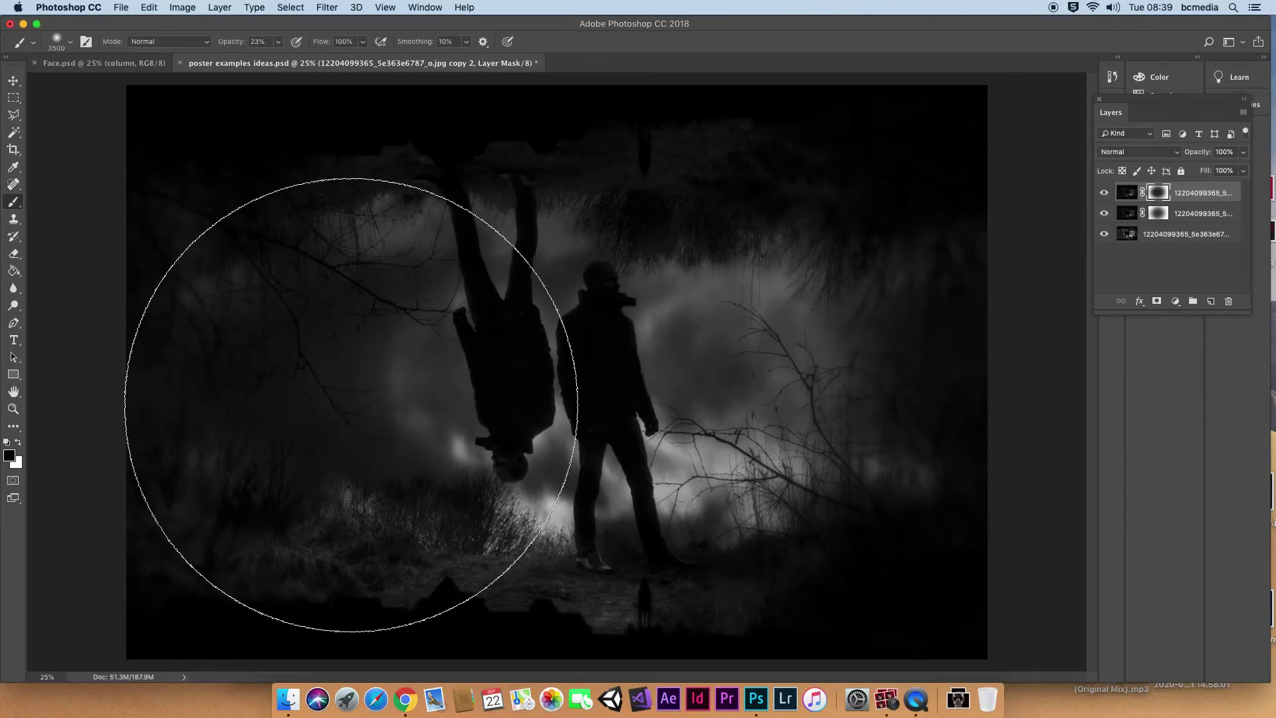
# Make white the painting colour and resize the brush to 2100 px.
pyautogui.press('x')
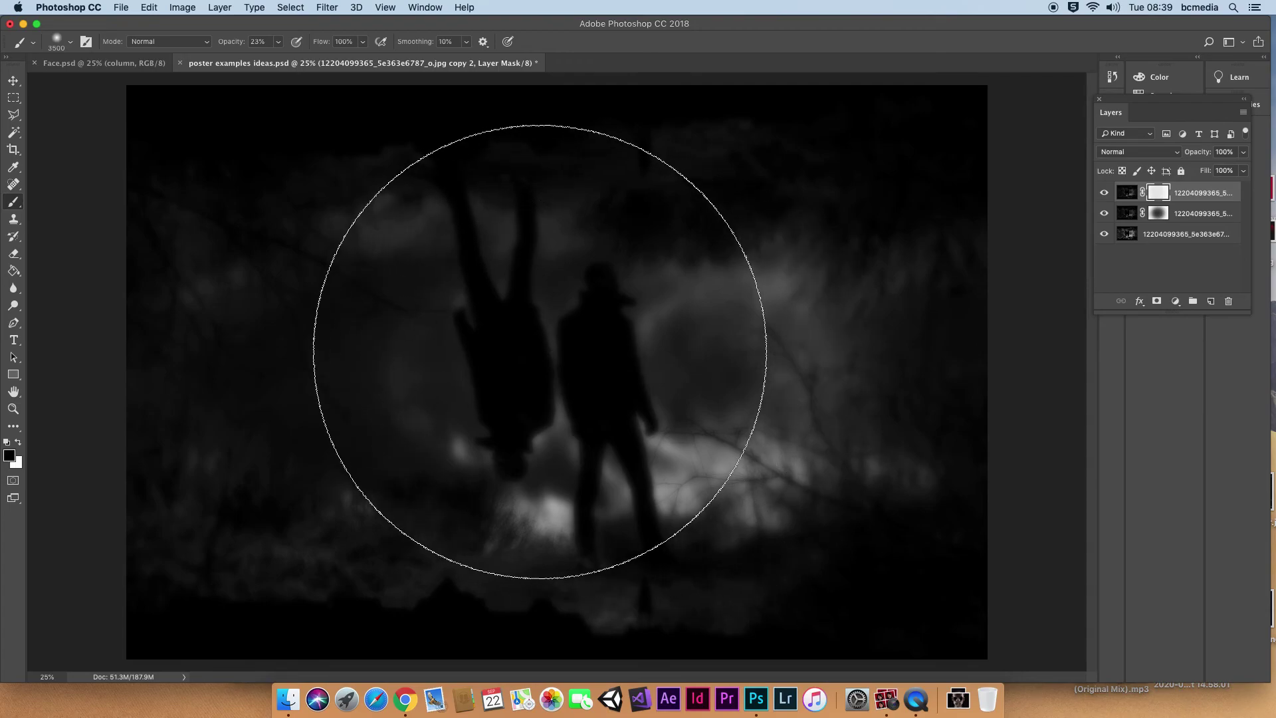
pyautogui.press('[')
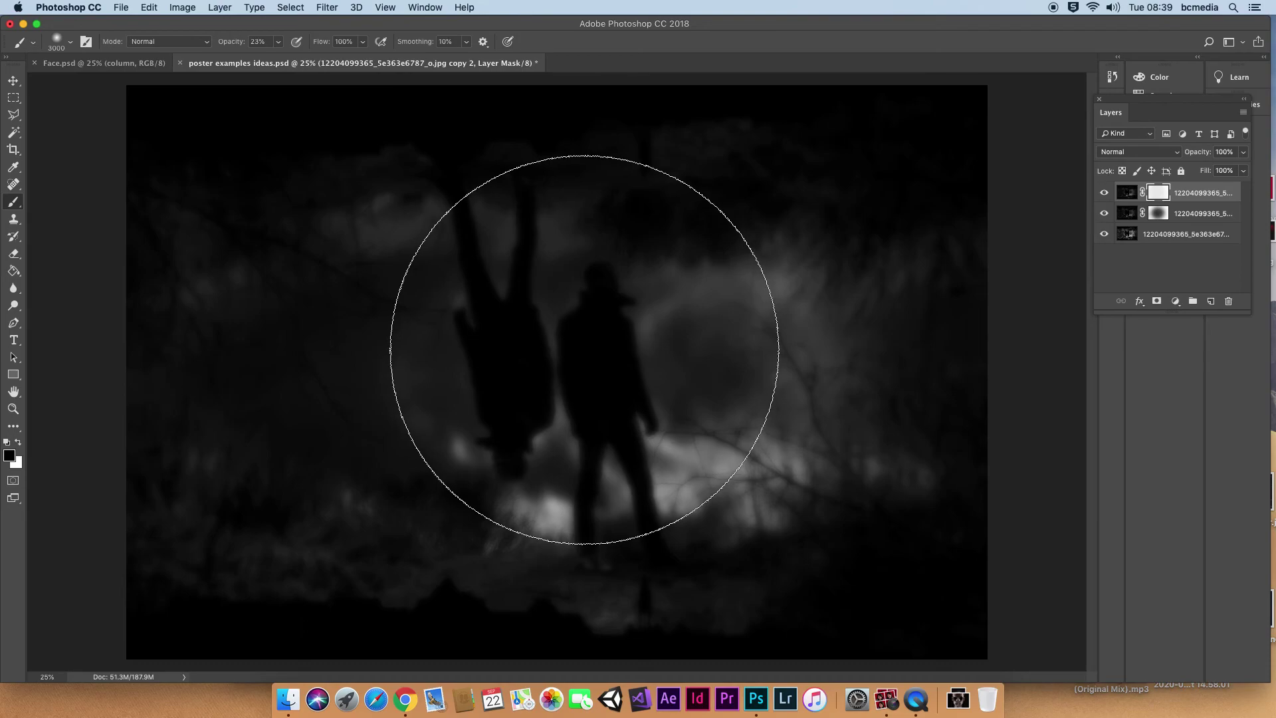
pyautogui.press('[')
pyautogui.press('[')
pyautogui.press('[')
pyautogui.press('[')
pyautogui.press('[')
pyautogui.press('[')
pyautogui.press('[')
pyautogui.press('[')
pyautogui.press('[')
pyautogui.press('[')
pyautogui.press('[')
pyautogui.press('[')
pyautogui.press('[')
pyautogui.press('[')
pyautogui.press('[')
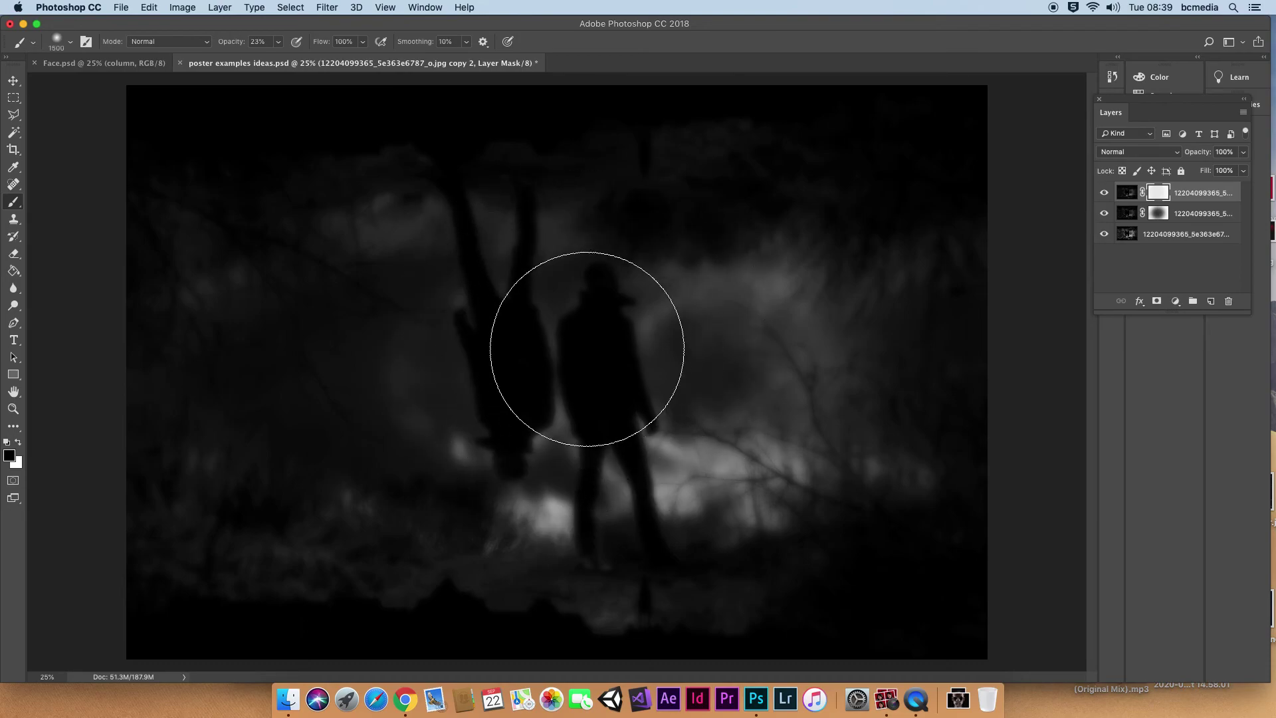
pyautogui.press(']')
pyautogui.press(']')
pyautogui.press(']')
pyautogui.press(']')
pyautogui.press(']')
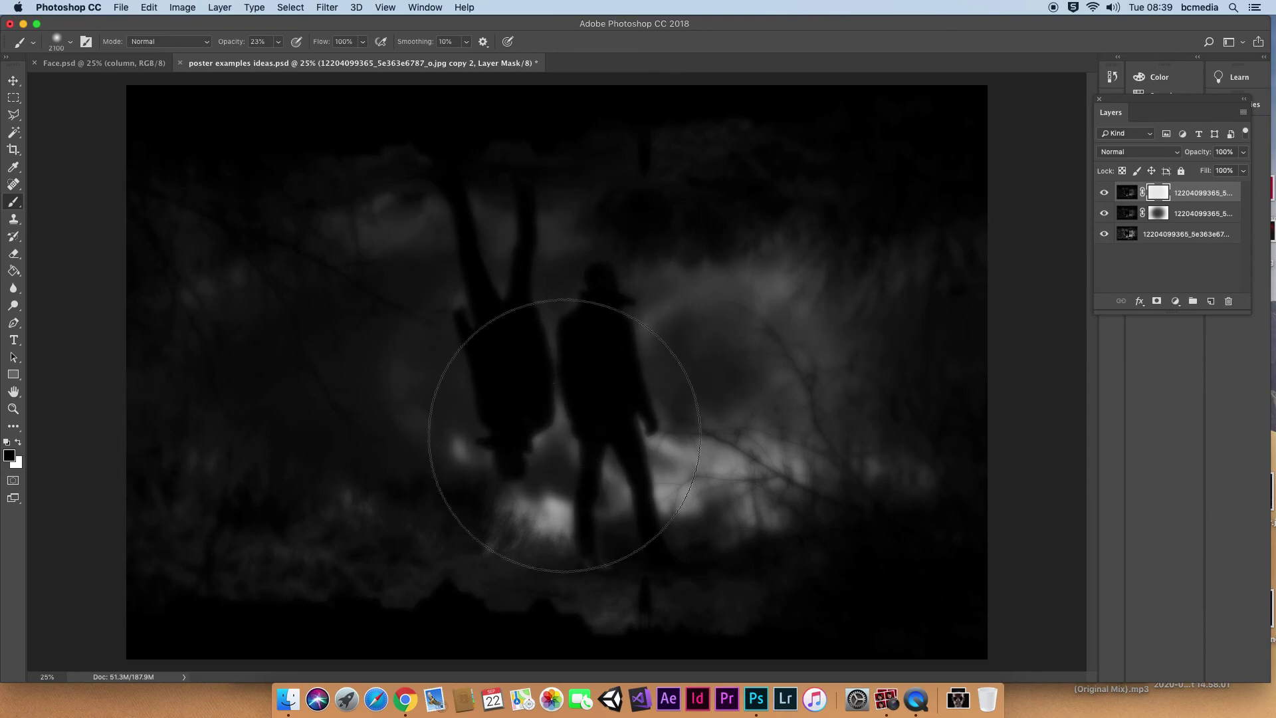
# Repaint the mask over the figures, trees and ground, then bring up Photo Booth.
pyautogui.moveTo(559, 303)
pyautogui.mouseDown()
pyautogui.moveTo(570, 536)
pyautogui.moveTo(578, 213)
pyautogui.moveTo(556, 541)
pyautogui.moveTo(548, 281)
pyautogui.moveTo(530, 627)
pyautogui.moveTo(555, 156)
pyautogui.moveTo(535, 565)
pyautogui.moveTo(550, 221)
pyautogui.moveTo(507, 556)
pyautogui.moveTo(521, 172)
pyautogui.mouseUp()
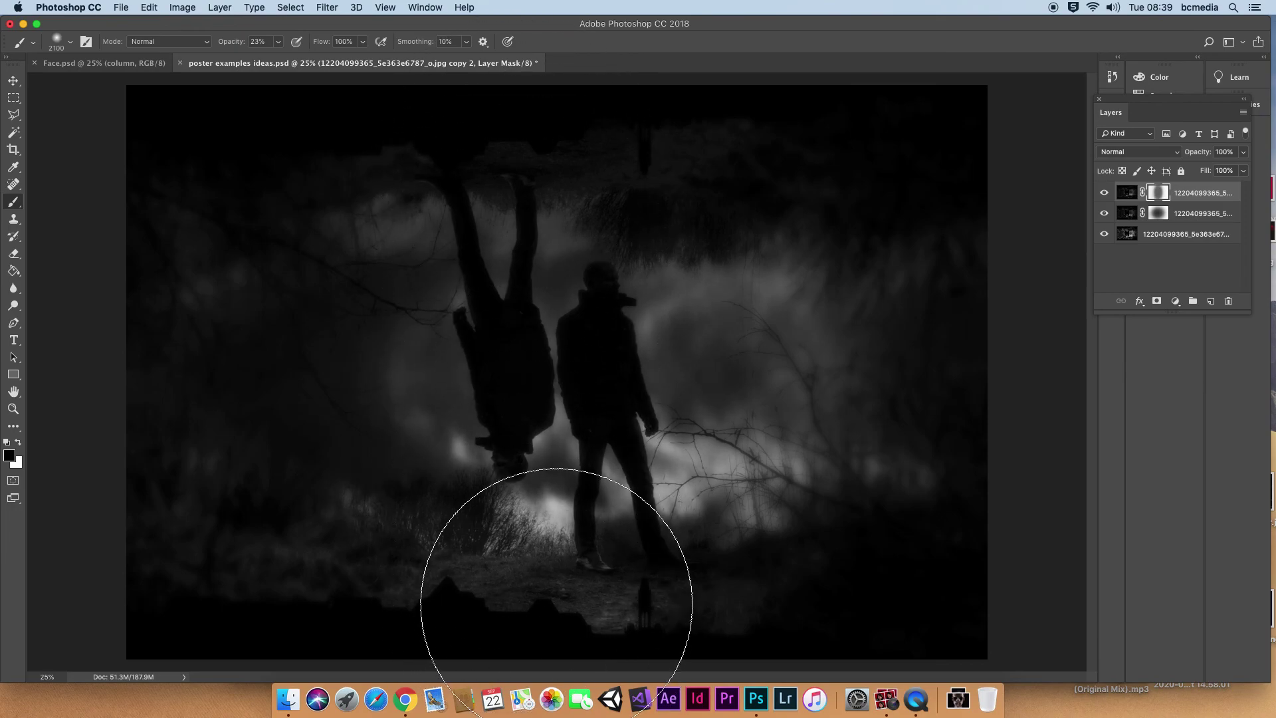
pyautogui.moveTo(557, 603)
pyautogui.mouseDown()
pyautogui.moveTo(547, 142)
pyautogui.moveTo(542, 565)
pyautogui.moveTo(555, 606)
pyautogui.moveTo(576, 433)
pyautogui.moveTo(548, 231)
pyautogui.mouseUp()
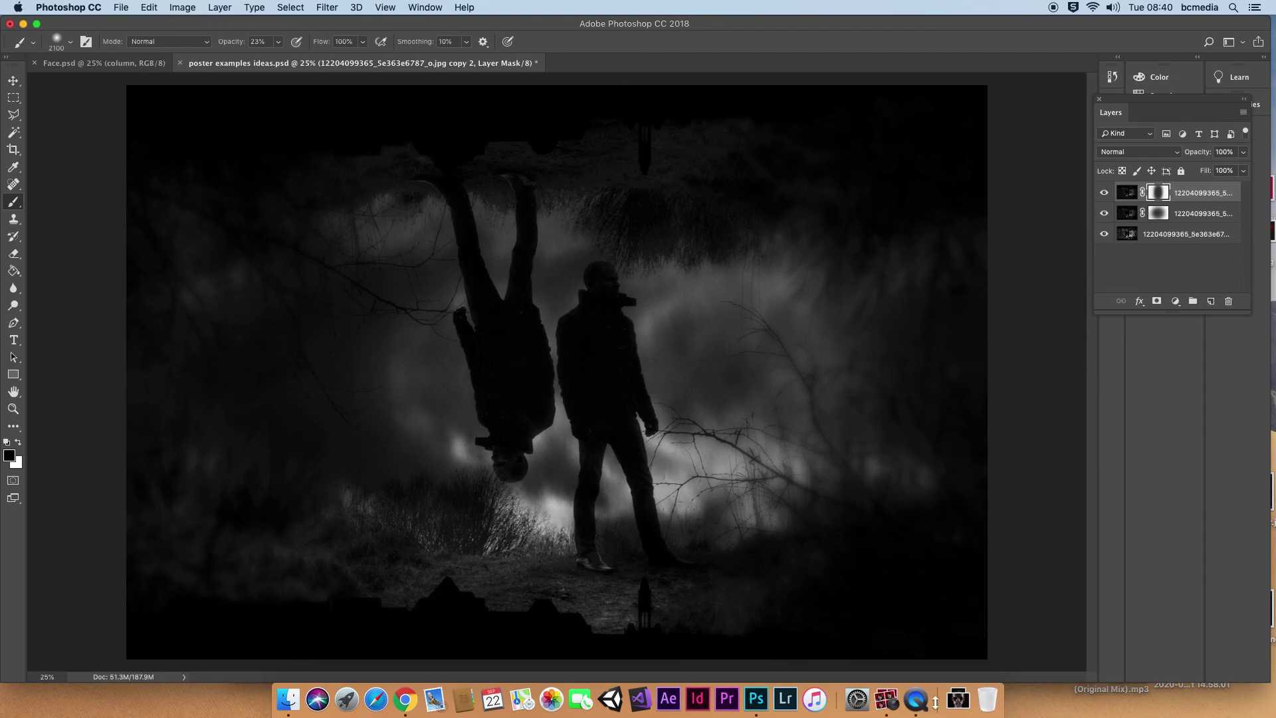
pyautogui.click(894, 703)
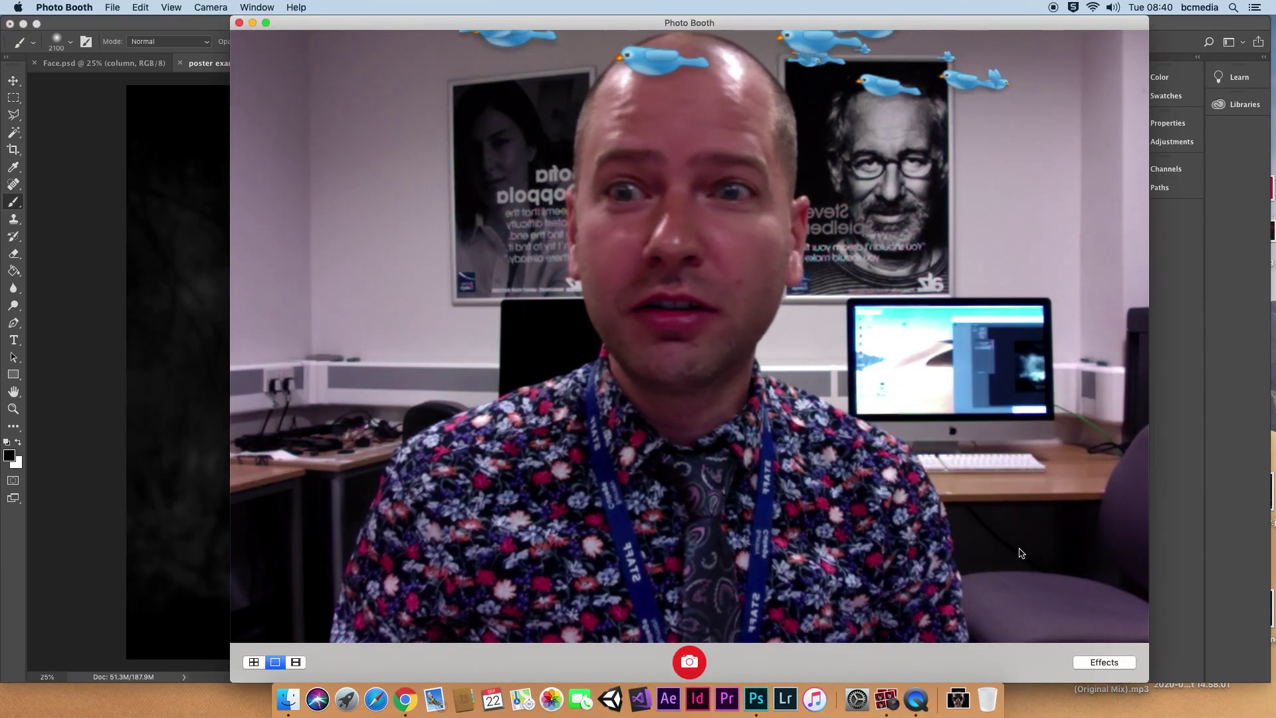